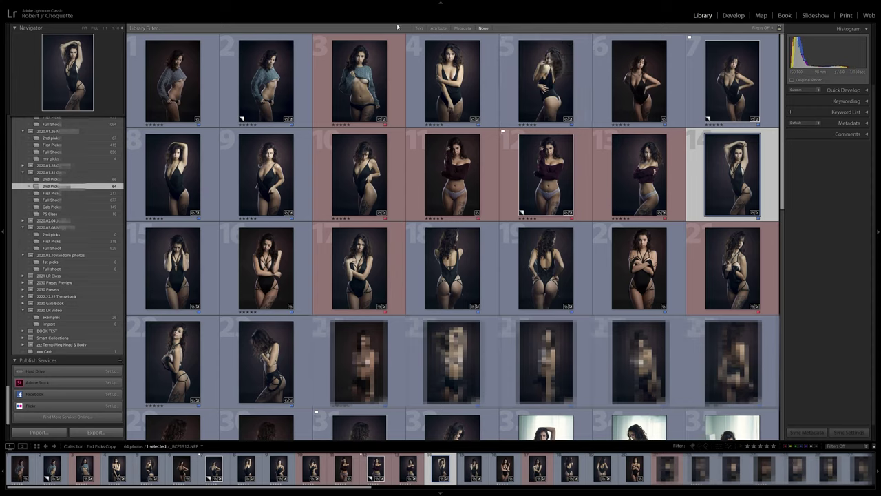
Look through the dated collections in the Library from the newest shoots back to the 2017 ones
{"action": "scroll", "coordinate": [67, 365], "scroll_direction": "up", "scroll_amount": 5}
{"action": "scroll", "coordinate": [68, 275], "scroll_direction": "up", "scroll_amount": 10}
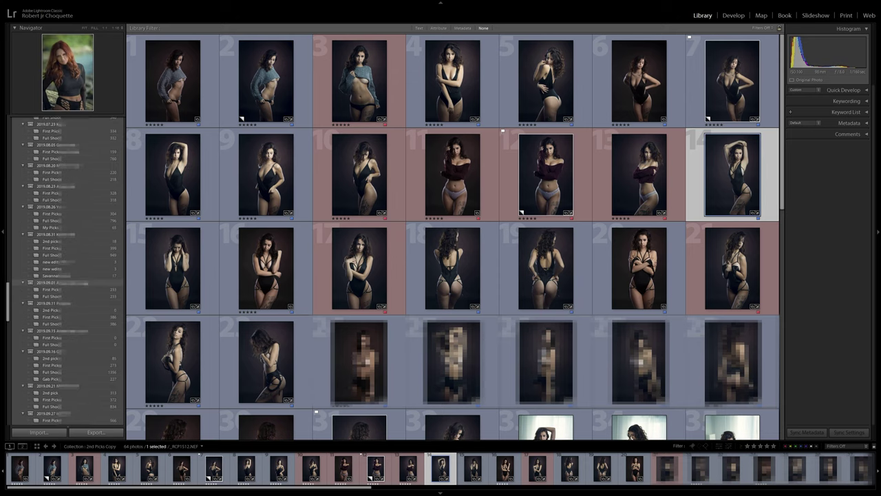
{"action": "scroll", "coordinate": [67, 276], "scroll_direction": "down", "scroll_amount": 15}
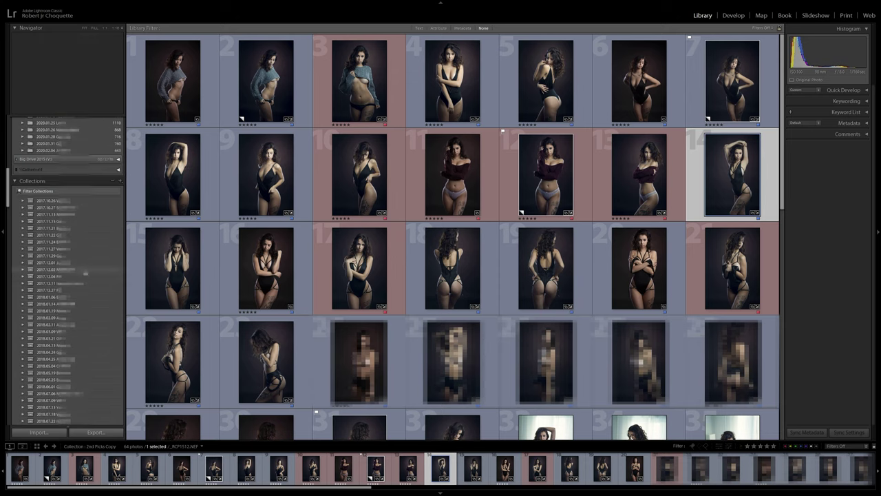
{"action": "scroll", "coordinate": [64, 214], "scroll_direction": "down", "scroll_amount": 10}
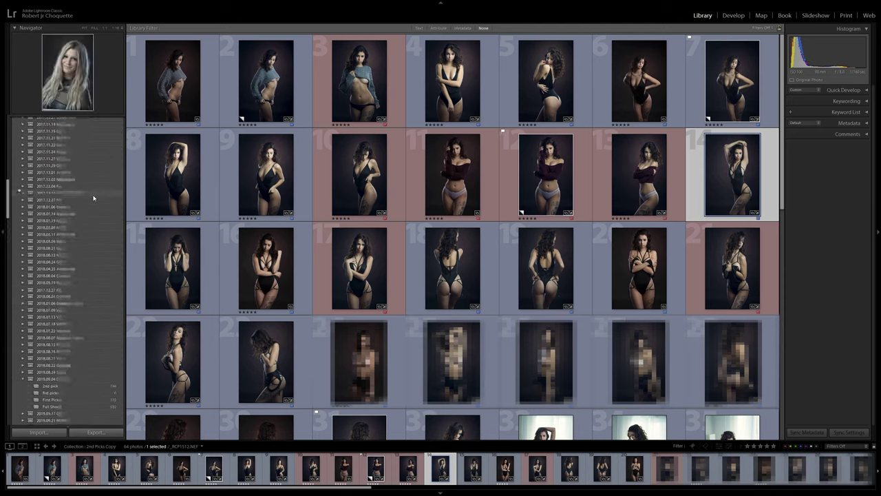
{"action": "scroll", "coordinate": [95, 200], "scroll_direction": "up", "scroll_amount": 5}
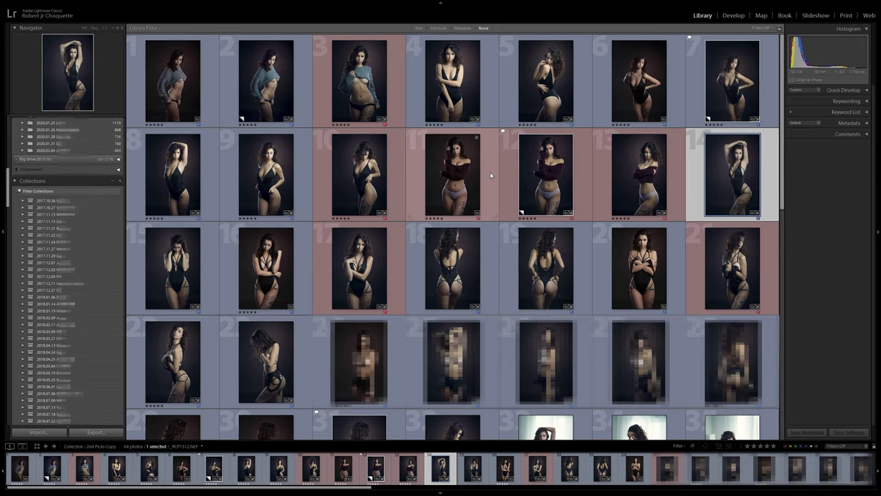
View the selected photo with its Develop adjustments and return to the Library grid
{"action": "left_click", "coordinate": [730, 15]}
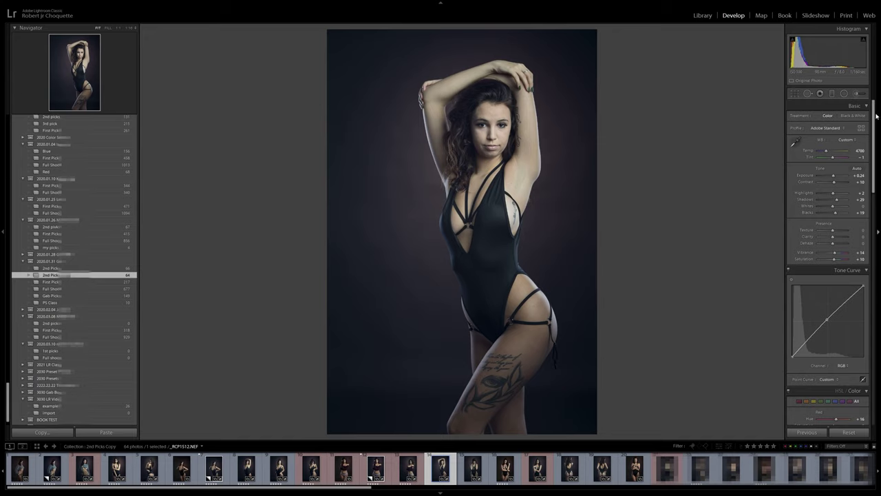
{"action": "mouse_move", "coordinate": [874, 115]}
{"action": "left_mouse_down"}
{"action": "mouse_move", "coordinate": [873, 250]}
{"action": "mouse_move", "coordinate": [875, 110]}
{"action": "left_mouse_up"}
{"action": "left_click", "coordinate": [703, 16]}
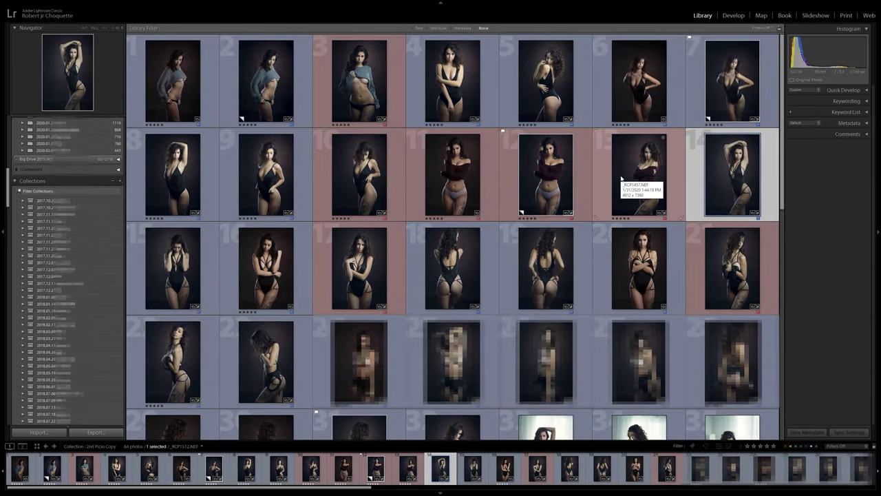
Switch to File Explorer and copy the three NEF photos from DCIM\150D800E on the NIKON D800E (N:) card
{"action": "key", "text": "alt+Tab"}
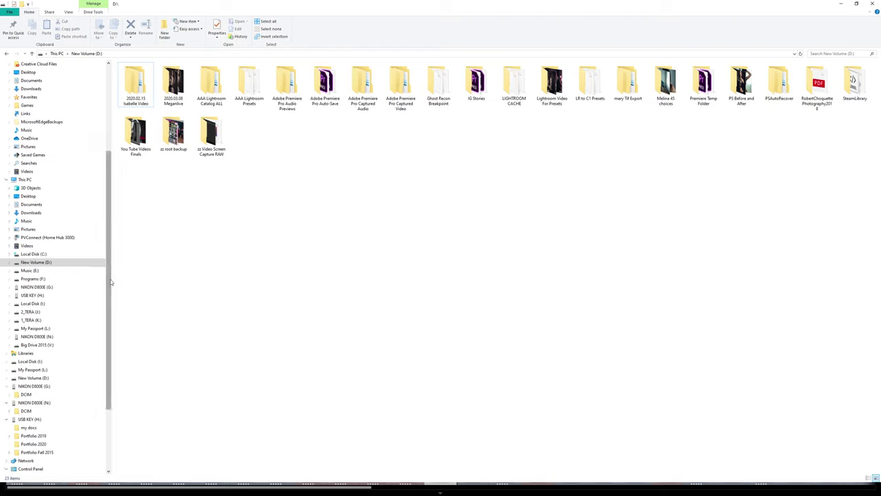
{"action": "scroll", "coordinate": [111, 282], "scroll_direction": "down", "scroll_amount": 2}
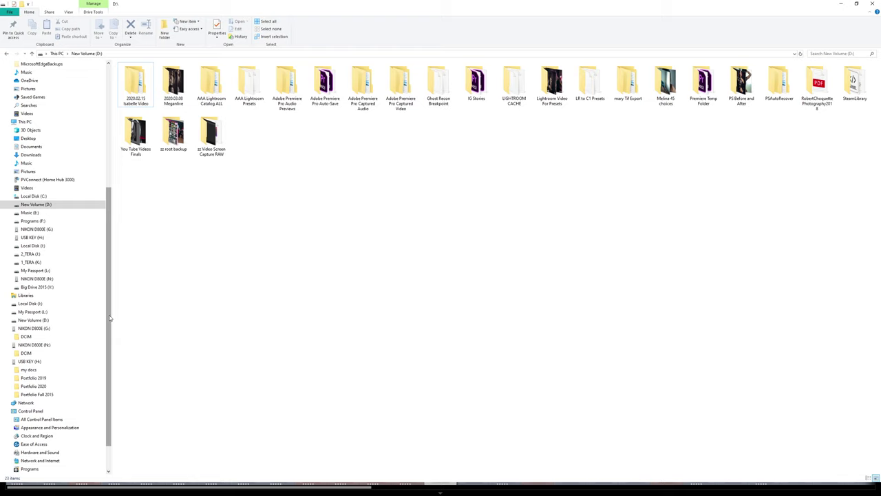
{"action": "left_click", "coordinate": [29, 355]}
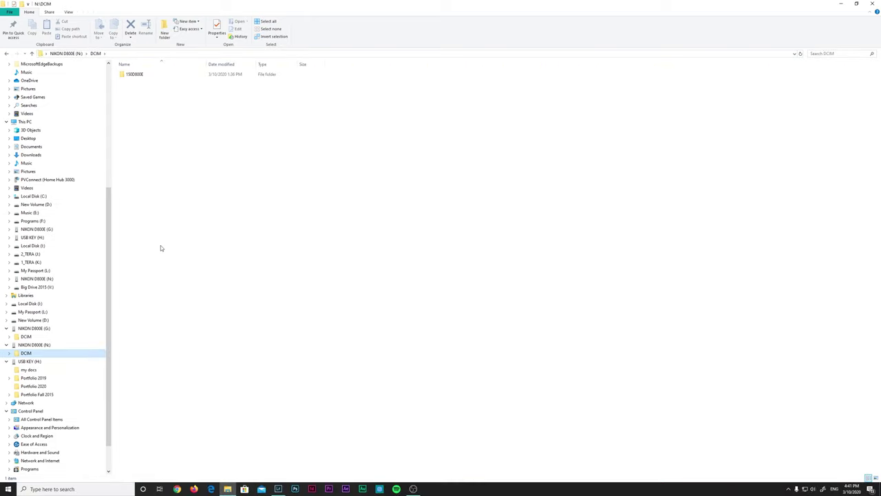
{"action": "left_click", "coordinate": [159, 78]}
{"action": "double_click", "coordinate": [159, 78]}
{"action": "left_click_drag", "start_coordinate": [443, 184], "coordinate": [140, 104]}
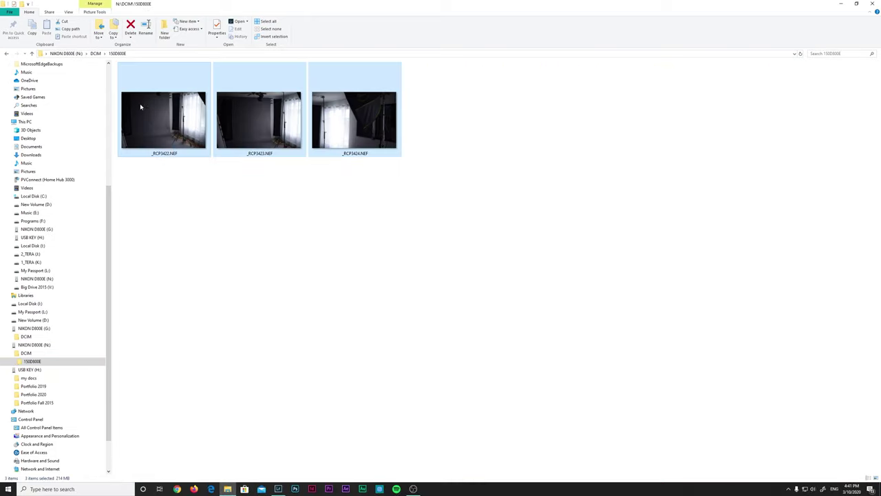
{"action": "right_click", "coordinate": [196, 125]}
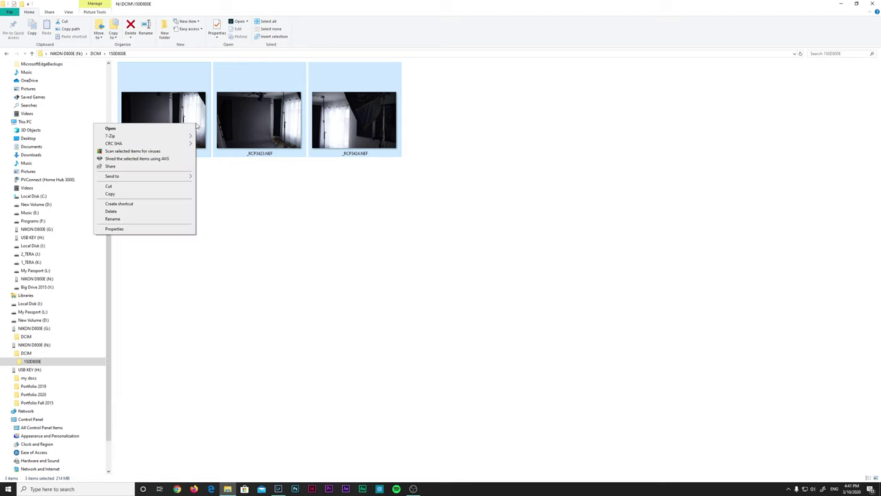
{"action": "left_click", "coordinate": [143, 194]}
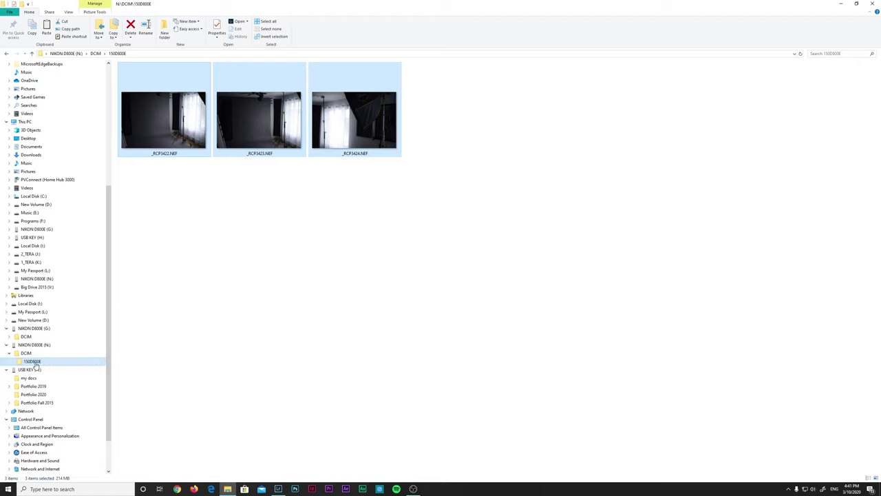
Create a folder named "2020.03.10 Test" on New Volume (D:)
{"action": "left_click", "coordinate": [43, 205]}
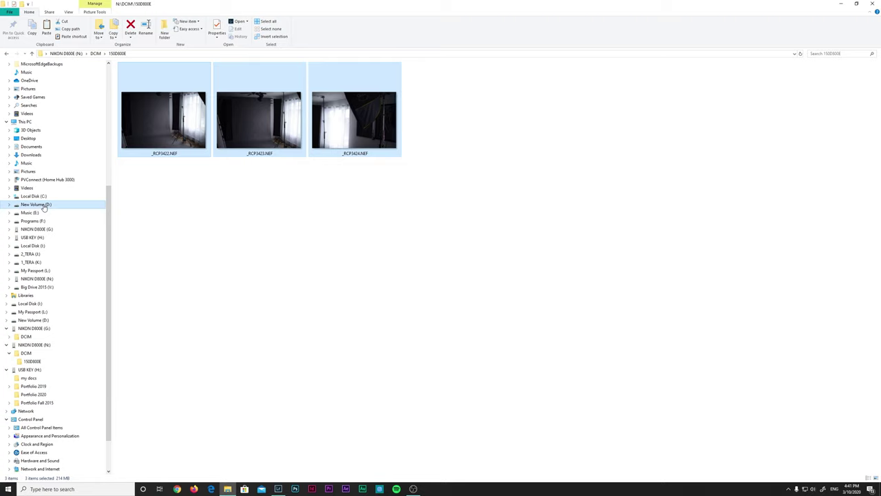
{"action": "right_click", "coordinate": [275, 207]}
{"action": "mouse_move", "coordinate": [227, 291]}
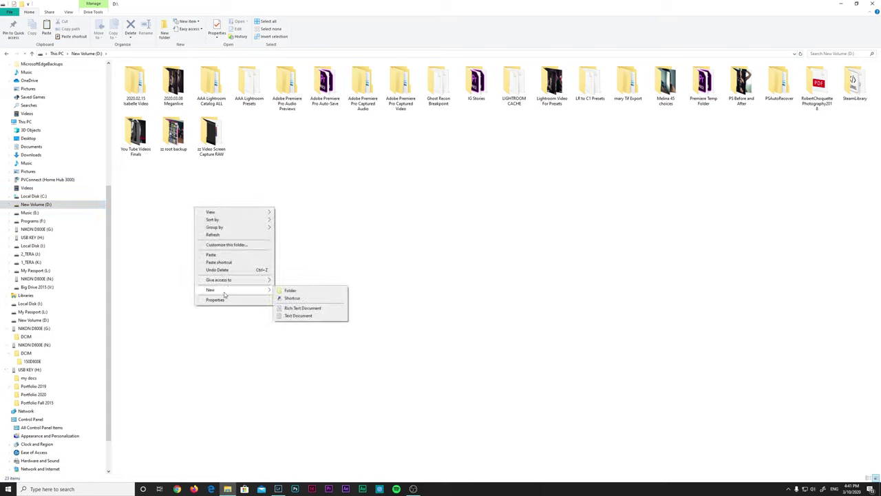
{"action": "left_click", "coordinate": [290, 291]}
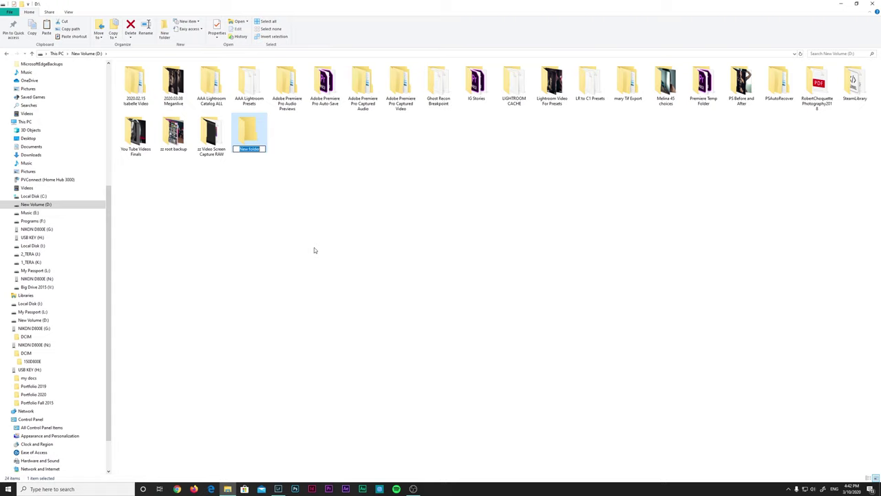
{"action": "type", "text": "2020"}
{"action": "type", "text": ".03.10"}
{"action": "type", "text": "est"}
{"action": "key", "text": "Return"}
Paste the copied NEF photos into the 2020.03.10 Test folder
{"action": "double_click", "coordinate": [248, 124]}
{"action": "right_click", "coordinate": [272, 168]}
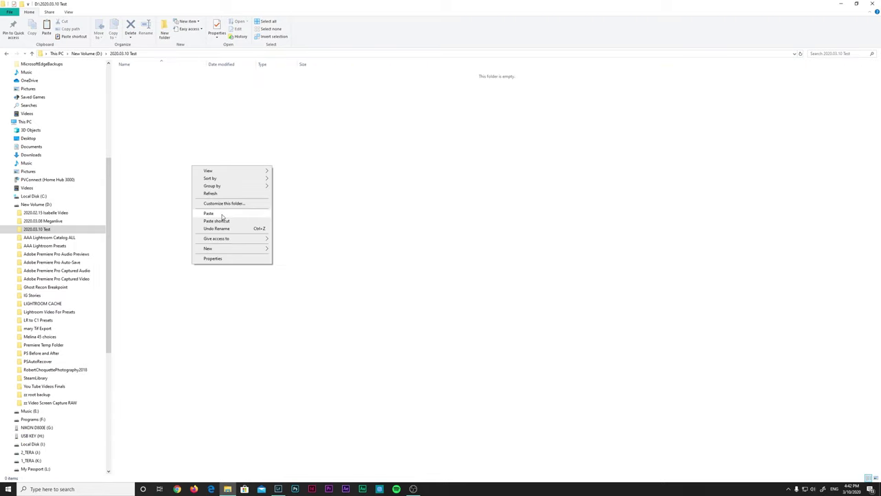
{"action": "left_click", "coordinate": [271, 215]}
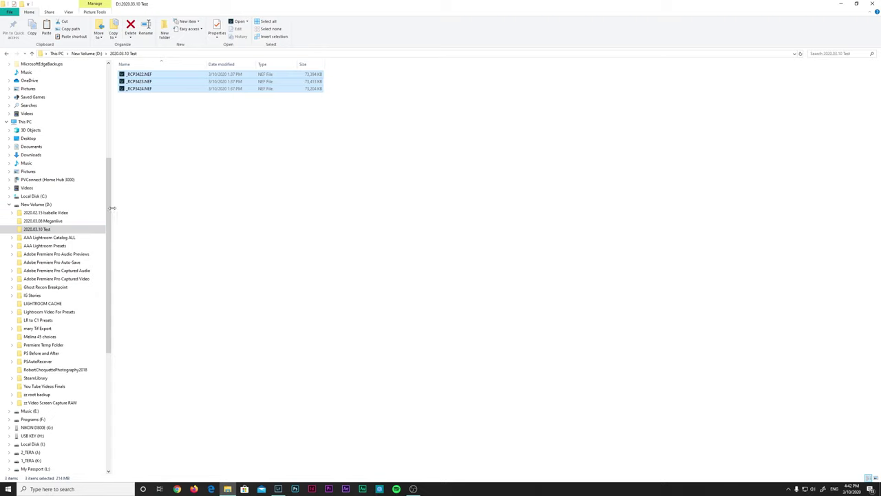
Check the original photos in the card's 150D800E folder and look over the drives and folders
{"action": "left_click_drag", "start_coordinate": [110, 211], "coordinate": [107, 298]}
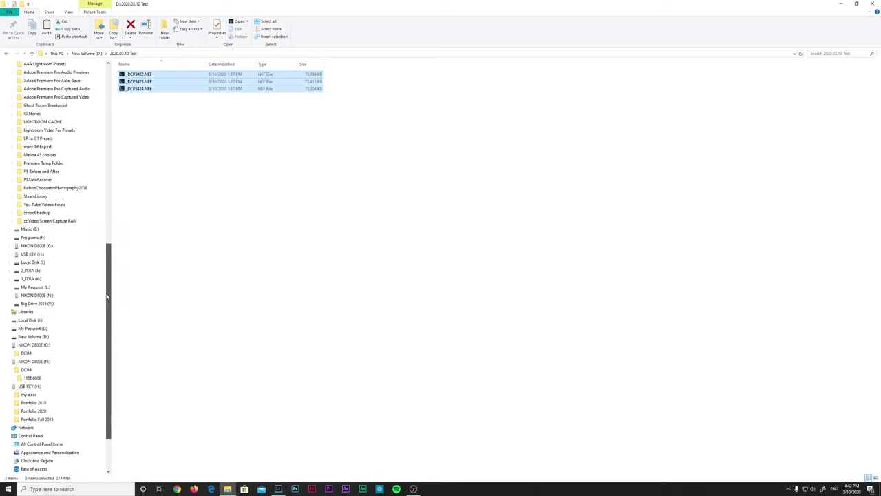
{"action": "left_click", "coordinate": [33, 378]}
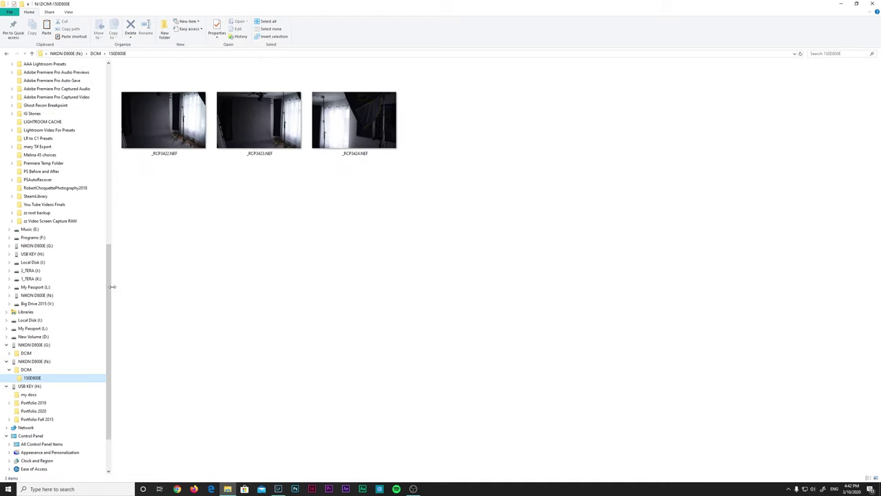
{"action": "left_click_drag", "start_coordinate": [109, 288], "coordinate": [110, 211]}
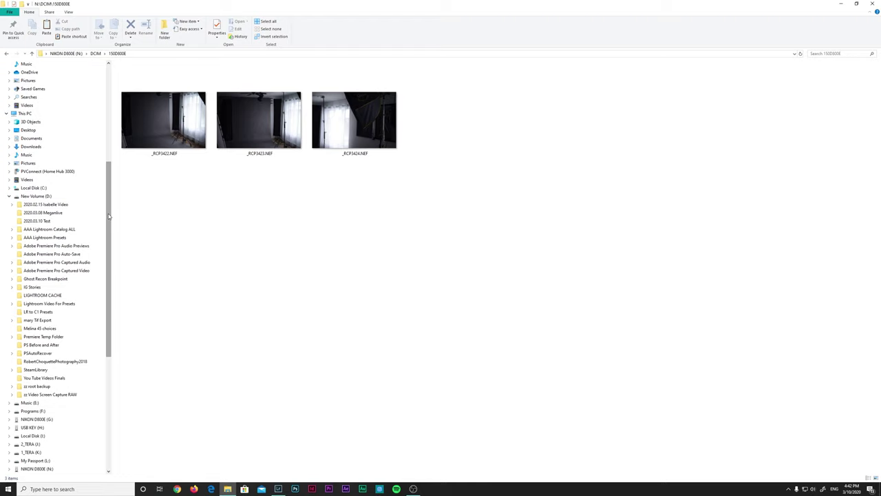
{"action": "left_click_drag", "start_coordinate": [108, 216], "coordinate": [114, 187]}
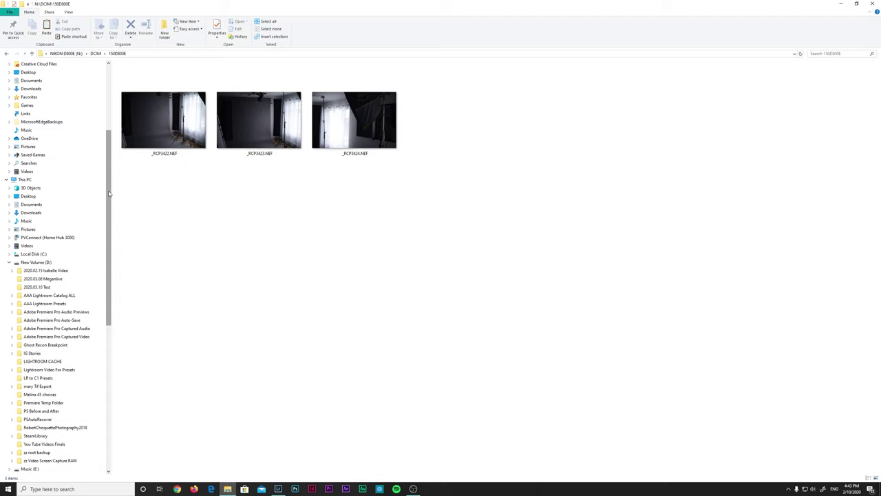
{"action": "left_click_drag", "start_coordinate": [109, 193], "coordinate": [110, 238]}
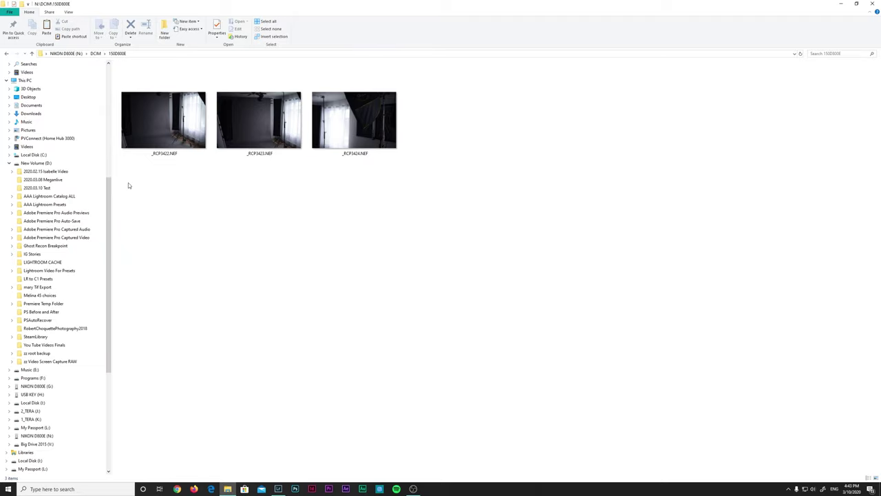
Open _RCP3422.NEF from the 2020.03.10 Test folder with Adobe Photoshop Lightroom Classic
{"action": "left_click", "coordinate": [36, 187]}
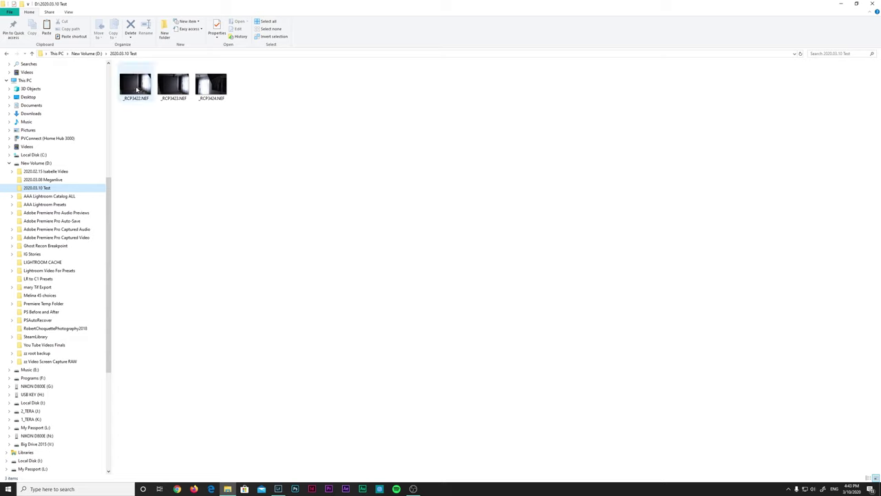
{"action": "right_click", "coordinate": [137, 88]}
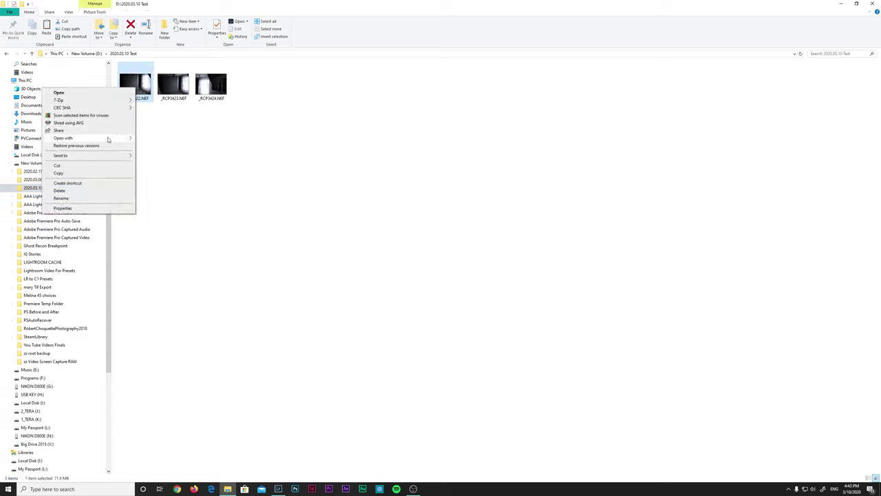
{"action": "mouse_move", "coordinate": [112, 140]}
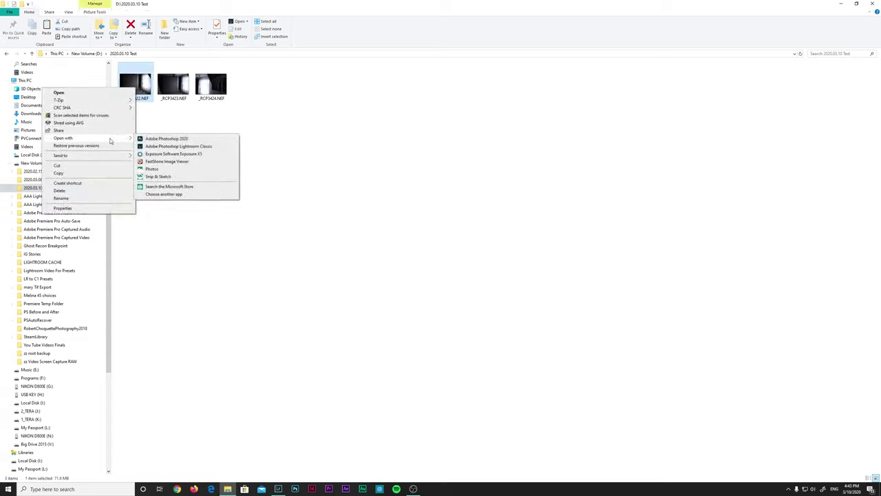
{"action": "left_click", "coordinate": [193, 147]}
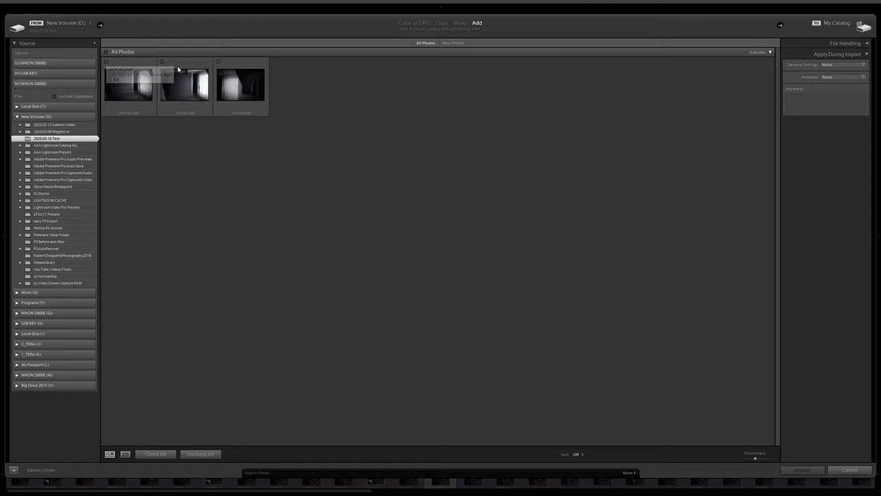
Mark all photos in the 2020.03.10 Test folder for import
{"action": "left_click", "coordinate": [107, 62]}
{"action": "left_click", "coordinate": [163, 62]}
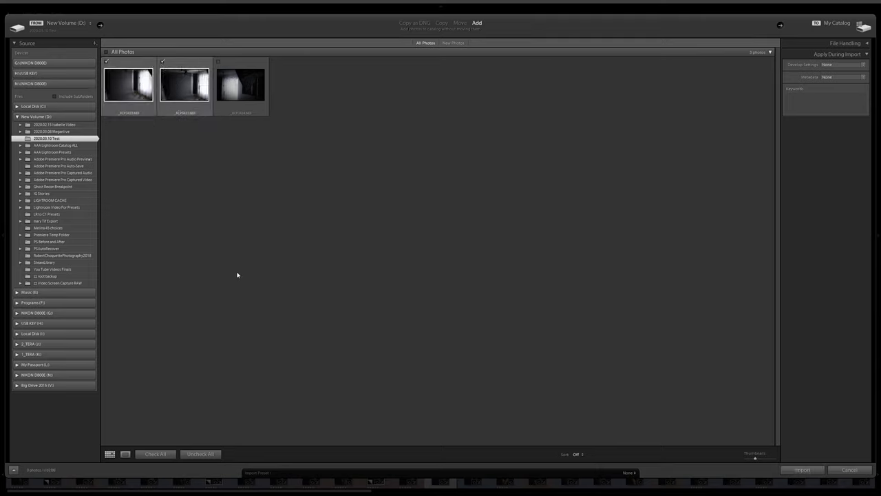
{"action": "left_click", "coordinate": [163, 455]}
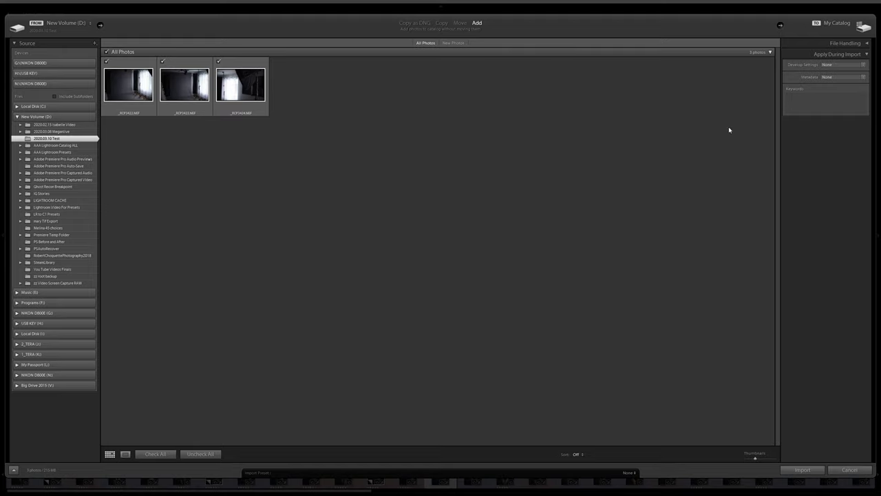
Review the metadata preset choices, keep None, and import the marked photos into the catalog with Add
{"action": "left_click", "coordinate": [850, 77]}
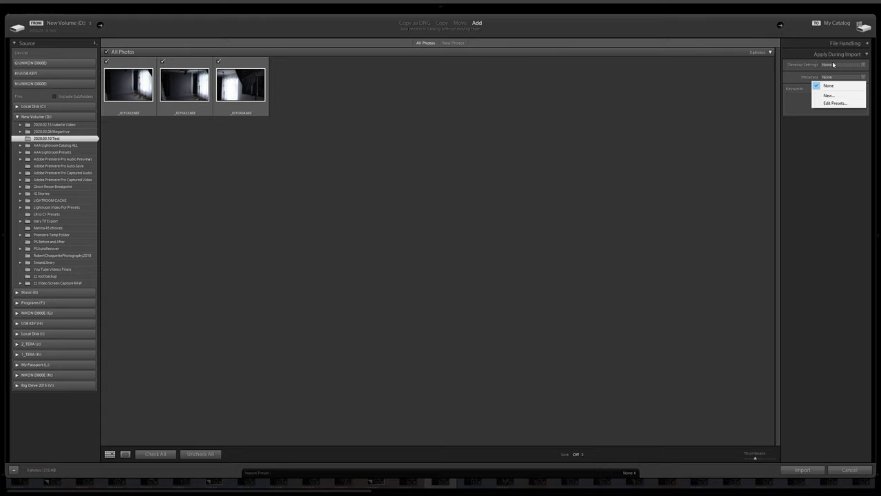
{"action": "left_click", "coordinate": [754, 74]}
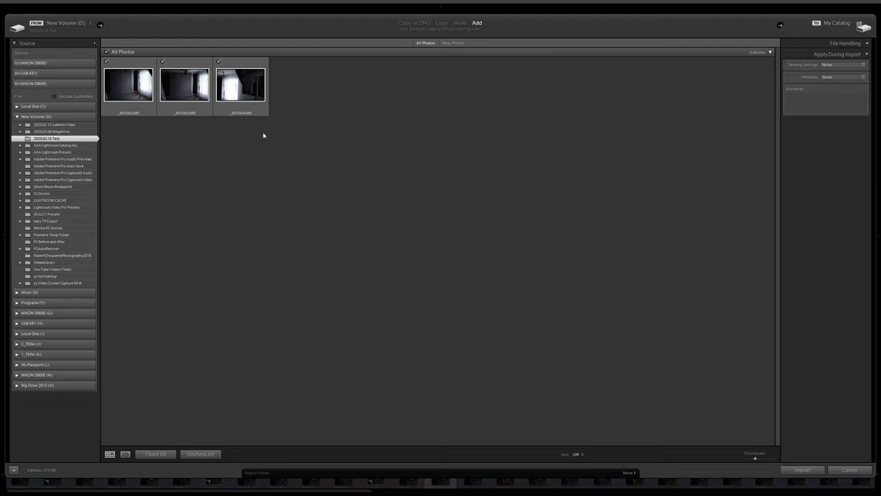
{"action": "left_click", "coordinate": [799, 473]}
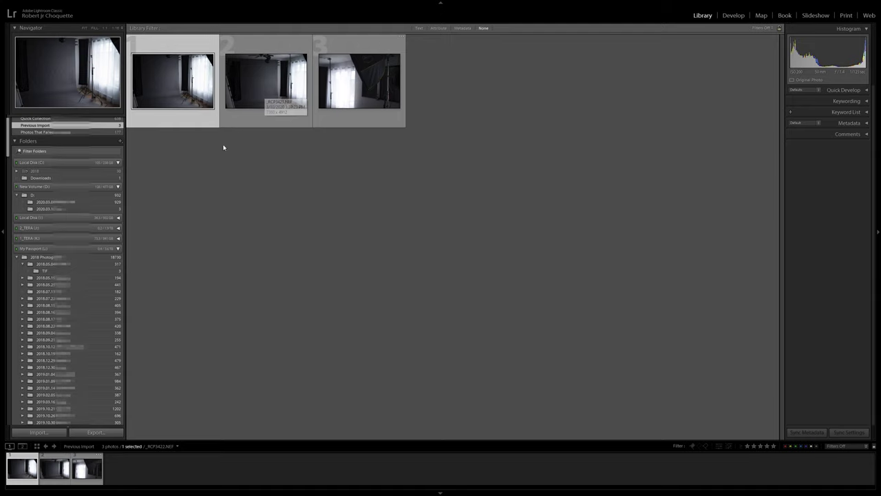
Look through the catalog's drives and folders and expand Local Disk (I:)
{"action": "scroll", "coordinate": [6, 151], "scroll_direction": "down", "scroll_amount": 5}
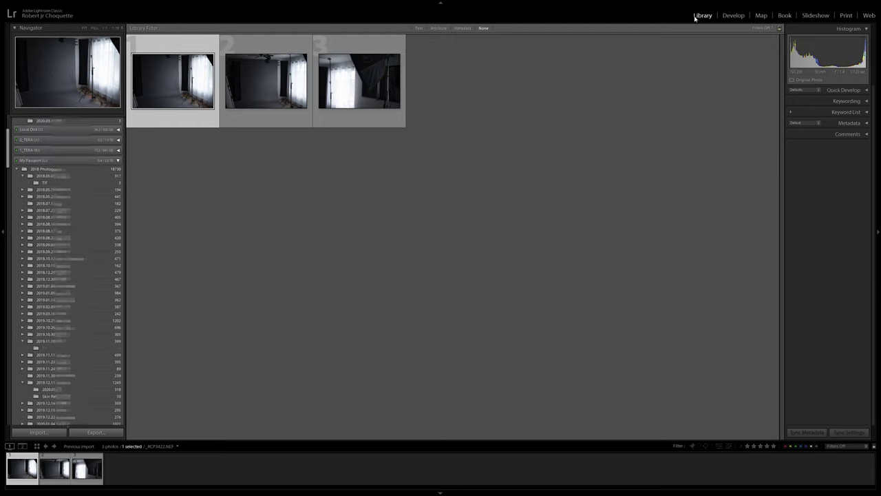
{"action": "scroll", "coordinate": [7, 150], "scroll_direction": "up", "scroll_amount": 5}
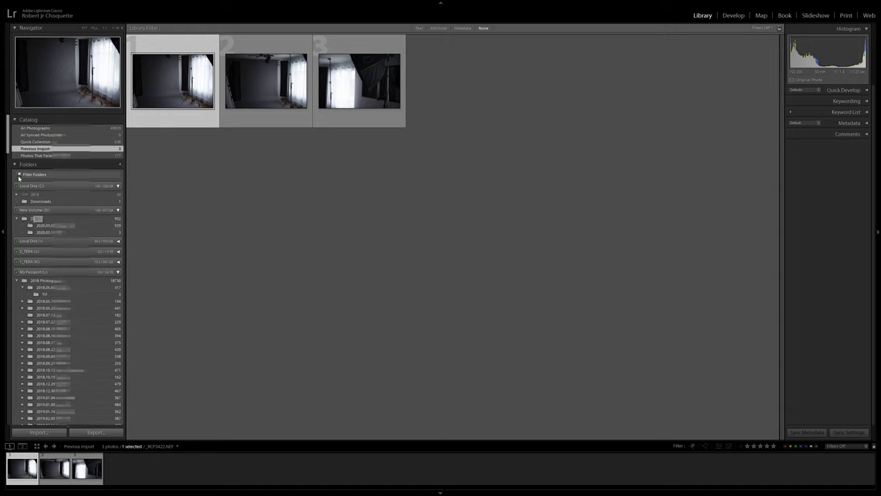
{"action": "scroll", "coordinate": [8, 144], "scroll_direction": "down", "scroll_amount": 3}
{"action": "scroll", "coordinate": [8, 144], "scroll_direction": "up", "scroll_amount": 1}
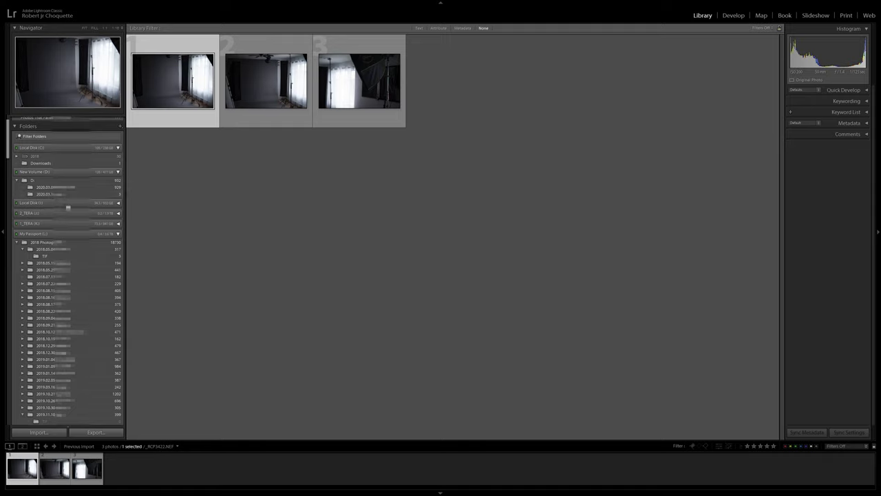
{"action": "left_click", "coordinate": [68, 204]}
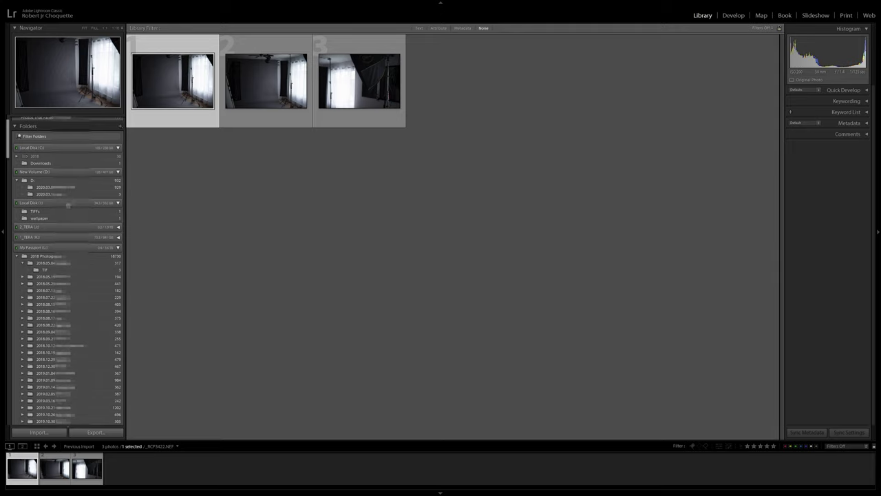
Collapse Local Disk (I:), then review the removal choices for _RCP3423.NEF in the 2020.03.10 Test folder and cancel
{"action": "left_click", "coordinate": [68, 205]}
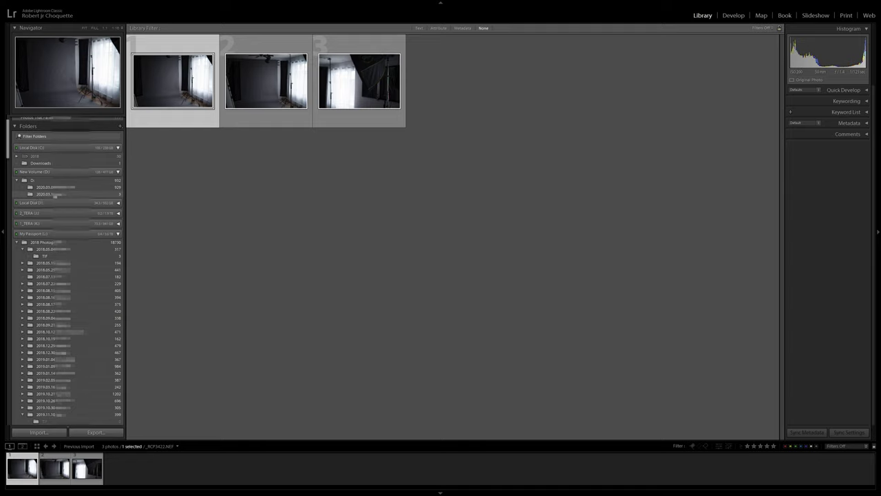
{"action": "left_click", "coordinate": [54, 195]}
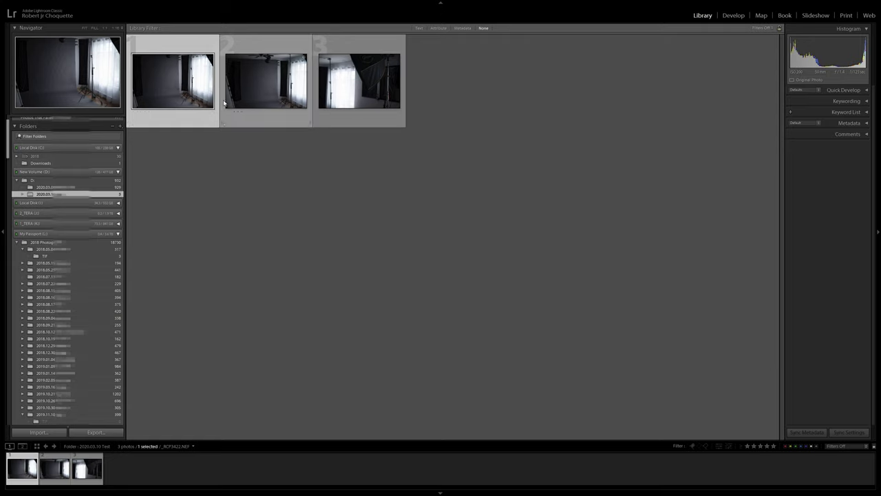
{"action": "left_click", "coordinate": [249, 95]}
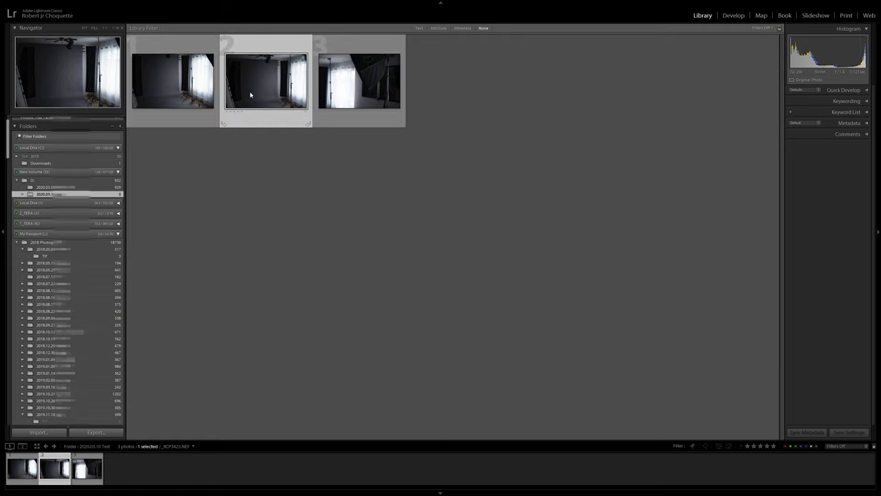
{"action": "right_click", "coordinate": [261, 86]}
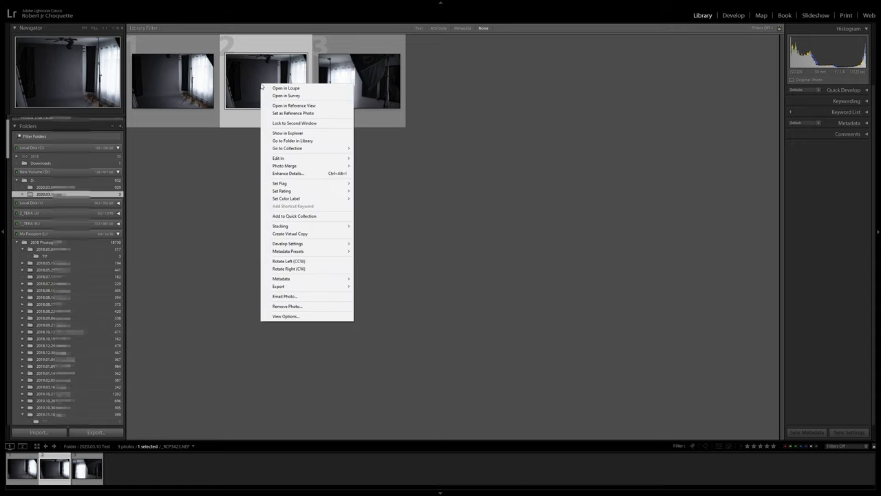
{"action": "left_click", "coordinate": [286, 307]}
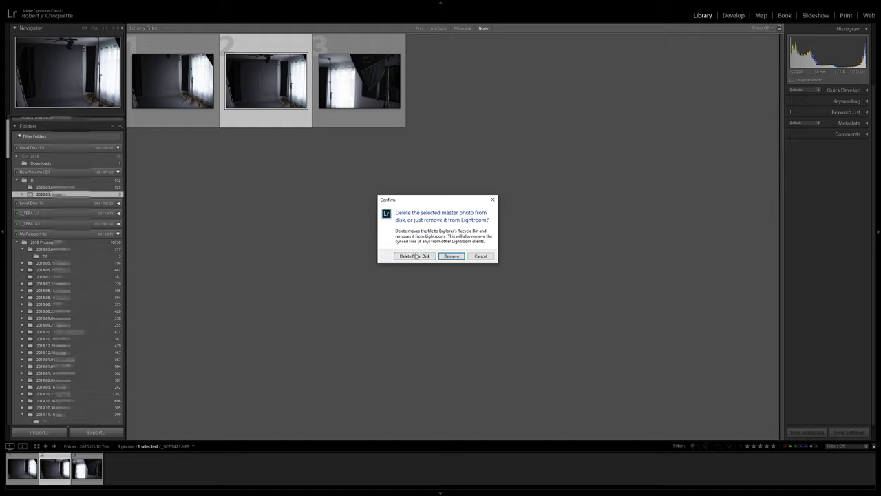
{"action": "left_click", "coordinate": [485, 257]}
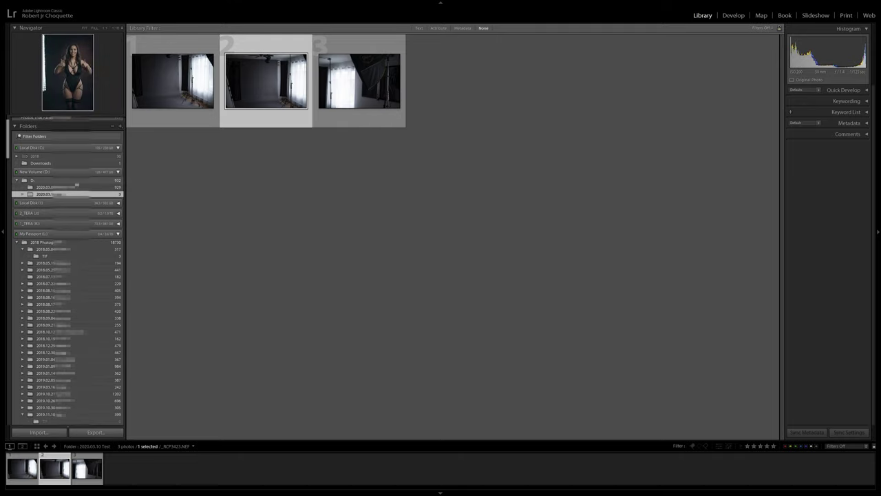
Remove the first photo from the examples collection and undo the removal
{"action": "left_click_drag", "start_coordinate": [8, 148], "coordinate": [13, 411]}
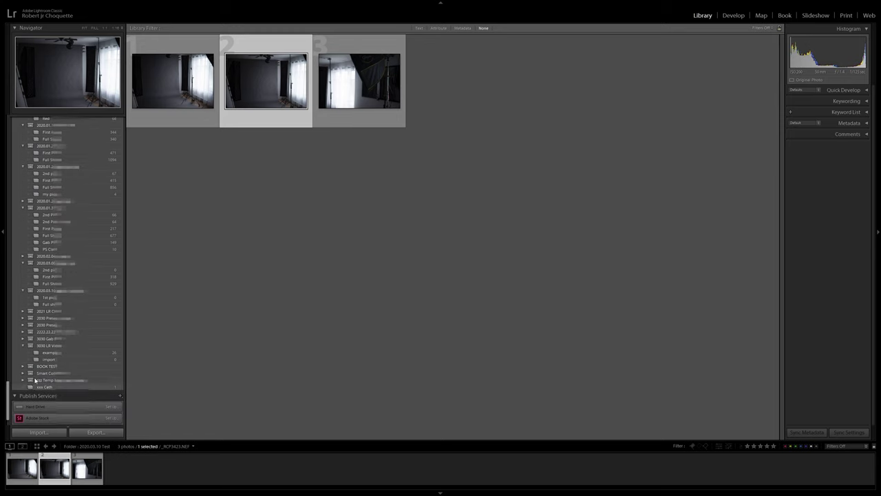
{"action": "left_click", "coordinate": [105, 352]}
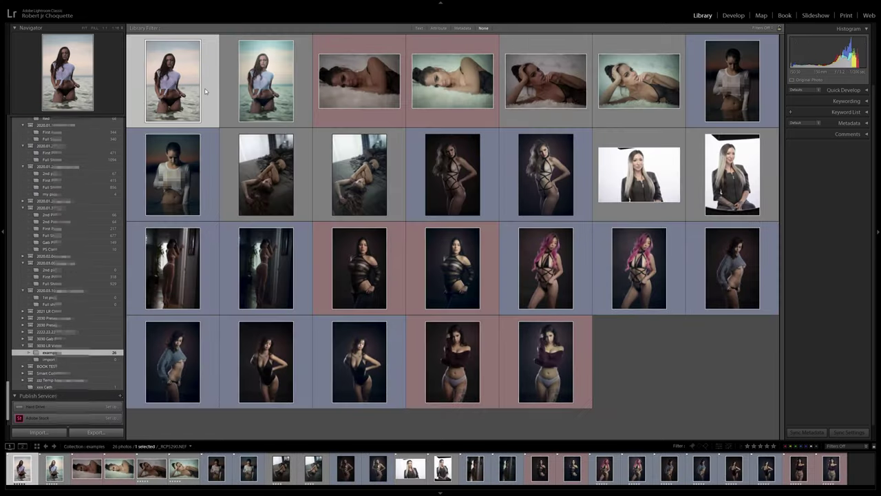
{"action": "right_click", "coordinate": [204, 90]}
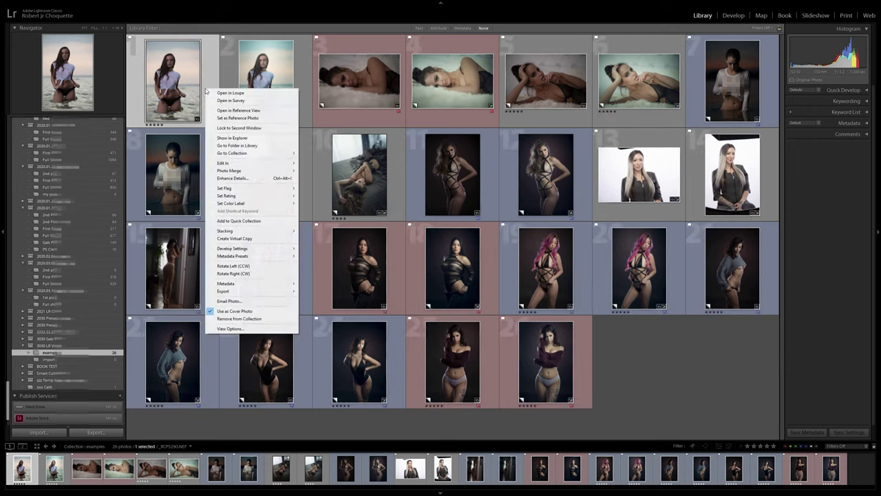
{"action": "left_click", "coordinate": [239, 318]}
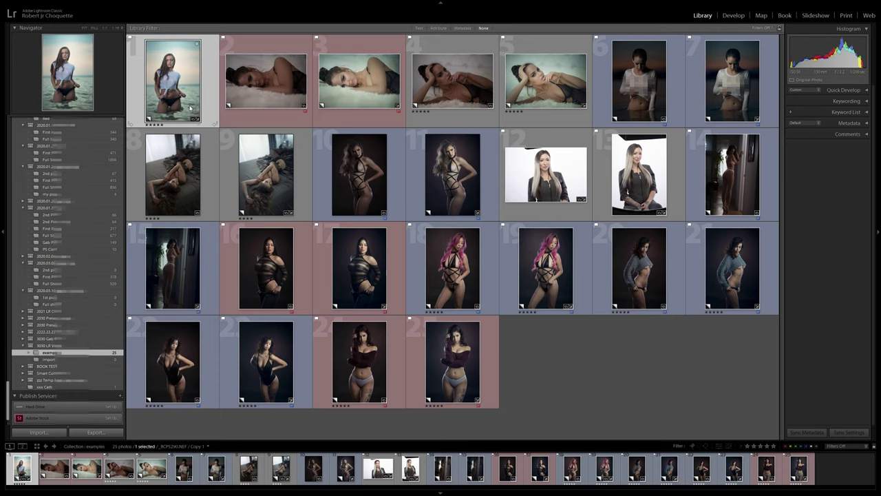
{"action": "key", "text": "ctrl+apostrophe"}
Look through the catalog's lists of folders and collections
{"action": "left_click_drag", "start_coordinate": [8, 400], "coordinate": [21, 174]}
{"action": "scroll", "coordinate": [20, 174], "scroll_direction": "up", "scroll_amount": 10}
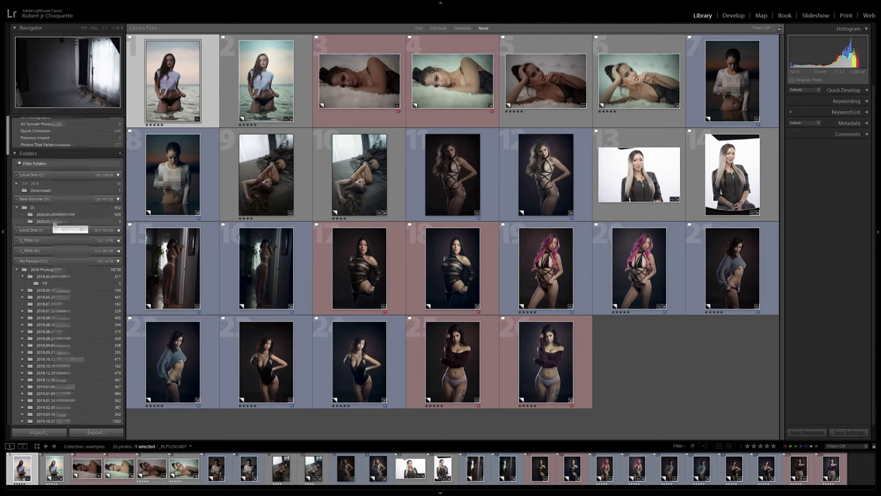
{"action": "scroll", "coordinate": [19, 267], "scroll_direction": "down", "scroll_amount": 10}
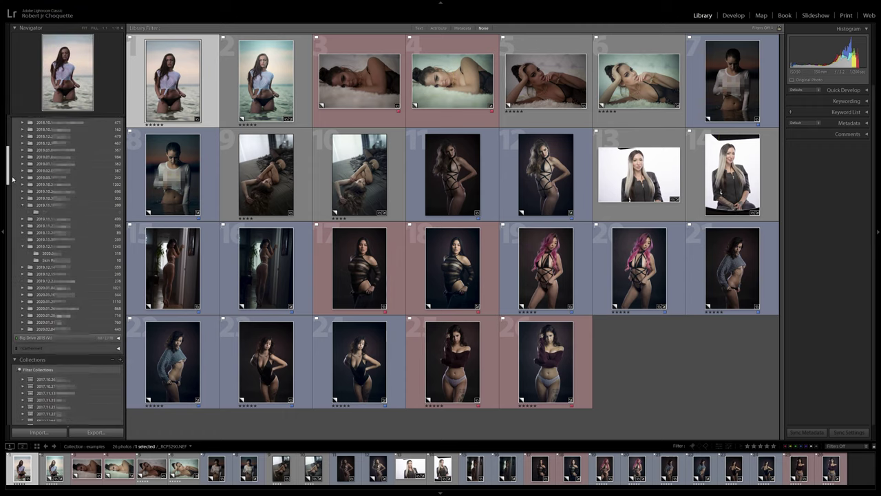
{"action": "scroll", "coordinate": [19, 268], "scroll_direction": "up", "scroll_amount": 4}
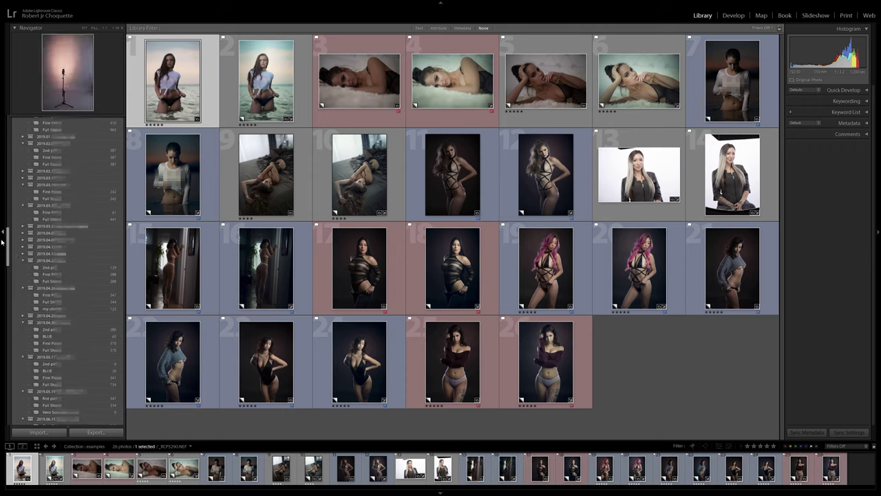
{"action": "scroll", "coordinate": [9, 246], "scroll_direction": "down", "scroll_amount": 10}
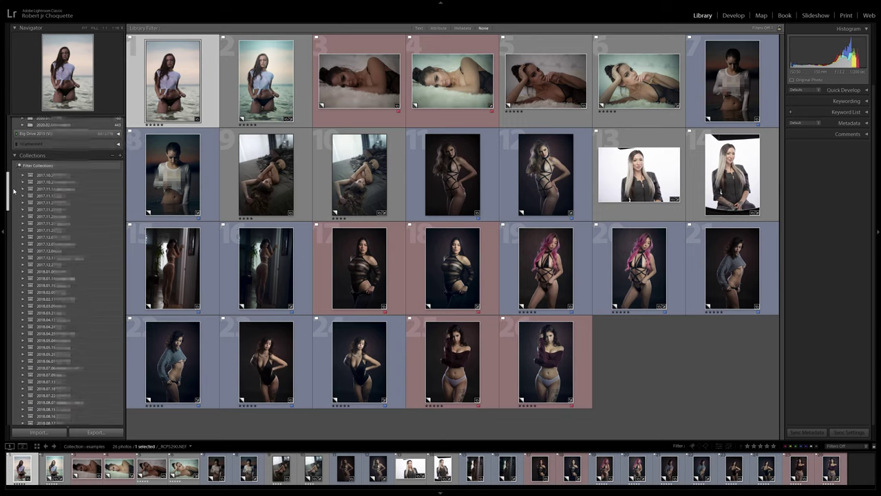
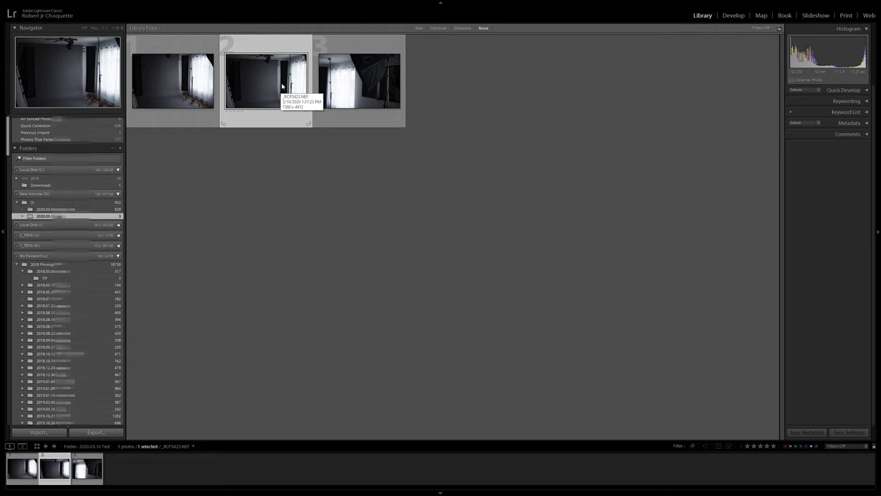
Develop _RCP3423.NEF from the 2020.03.10 Test folder with Exposure +2.98, Shadows +36 and Clarity +19
{"action": "left_click", "coordinate": [735, 15]}
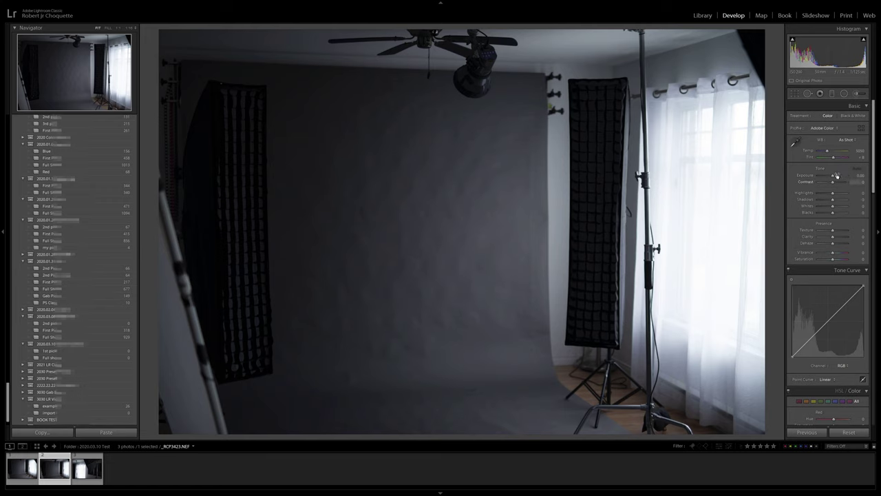
{"action": "left_click_drag", "start_coordinate": [832, 176], "coordinate": [838, 202]}
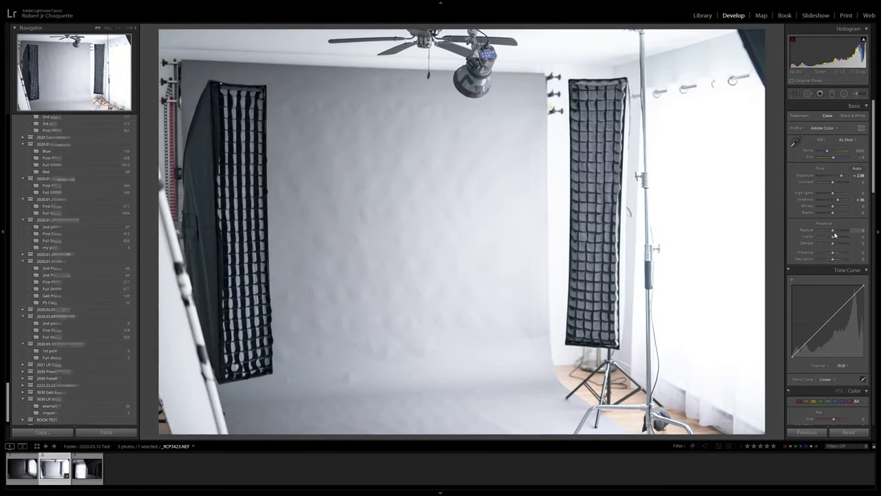
{"action": "left_click_drag", "start_coordinate": [833, 238], "coordinate": [836, 238]}
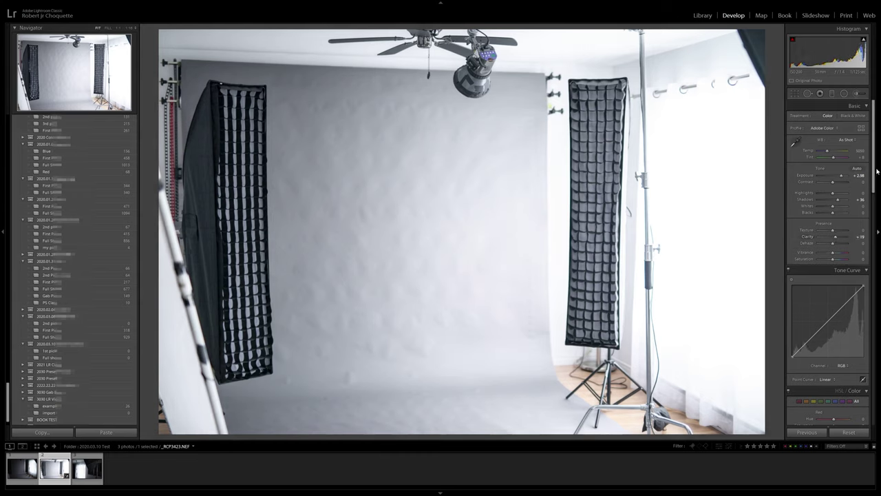
Set the orange Saturation of _RCP3423.NEF to -67 and inspect the photo
{"action": "scroll", "coordinate": [874, 165], "scroll_direction": "down", "scroll_amount": 1}
{"action": "left_click_drag", "start_coordinate": [875, 166], "coordinate": [825, 233]}
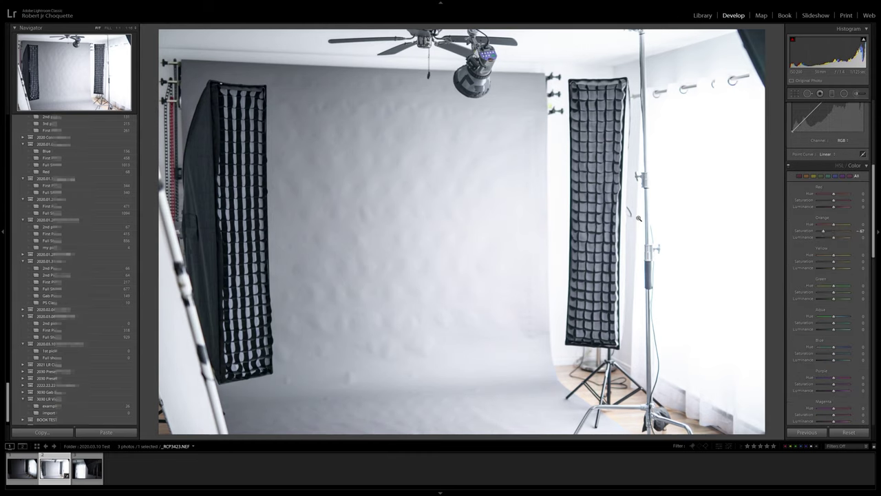
{"action": "left_click", "coordinate": [548, 204]}
{"action": "left_click", "coordinate": [546, 203]}
Create two virtual copies of the edited _RCP3423.NEF
{"action": "left_click", "coordinate": [441, 491]}
{"action": "left_click", "coordinate": [439, 491]}
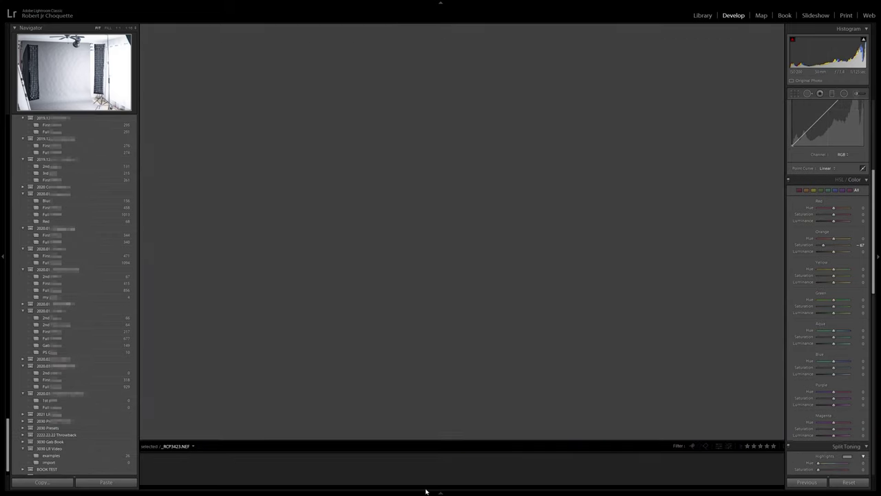
{"action": "right_click", "coordinate": [62, 477]}
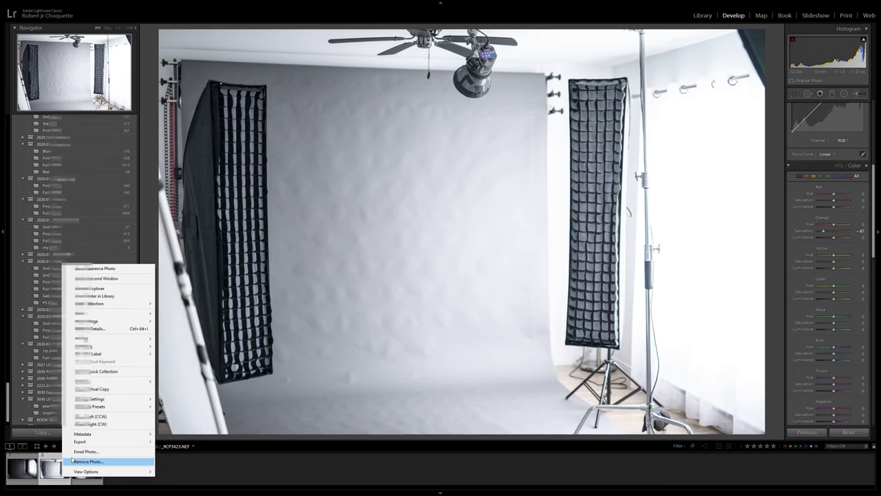
{"action": "left_click", "coordinate": [96, 391]}
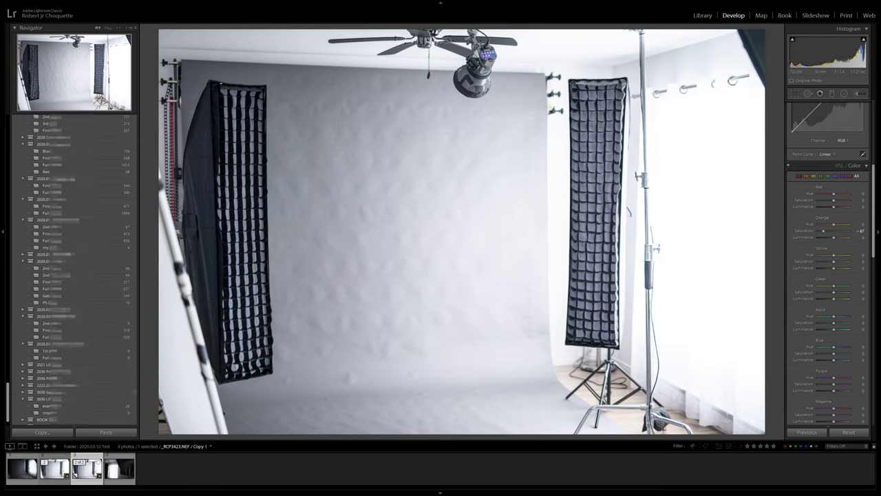
{"action": "right_click", "coordinate": [94, 474]}
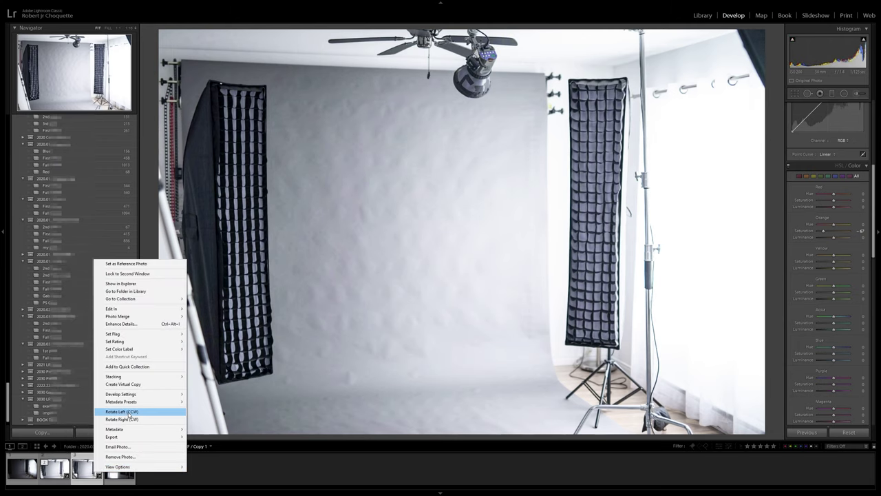
{"action": "left_click", "coordinate": [142, 385]}
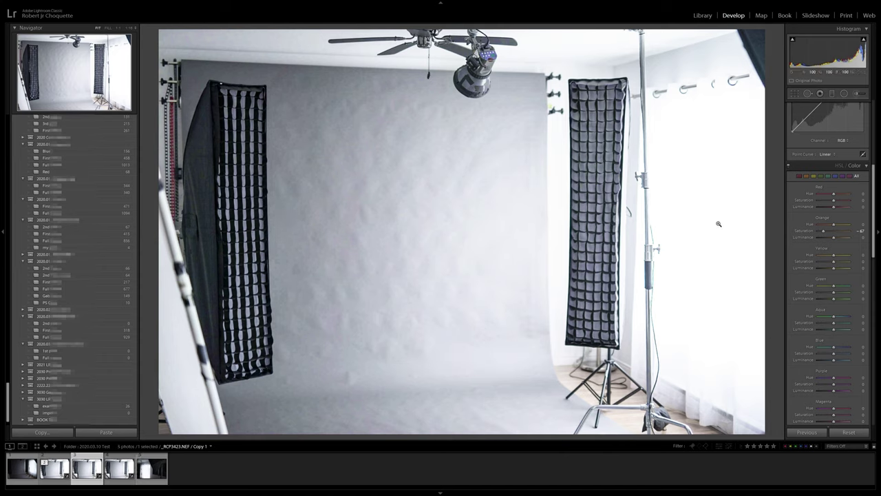
Set the Exposure of virtual copy 1 to -2.38 and switch to copy 2
{"action": "scroll", "coordinate": [876, 198], "scroll_direction": "up", "scroll_amount": 1}
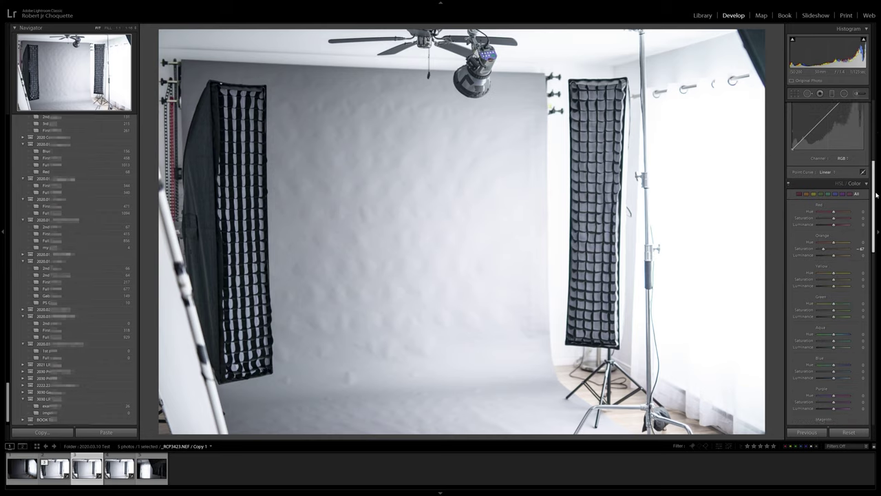
{"action": "scroll", "coordinate": [876, 198], "scroll_direction": "up", "scroll_amount": 6}
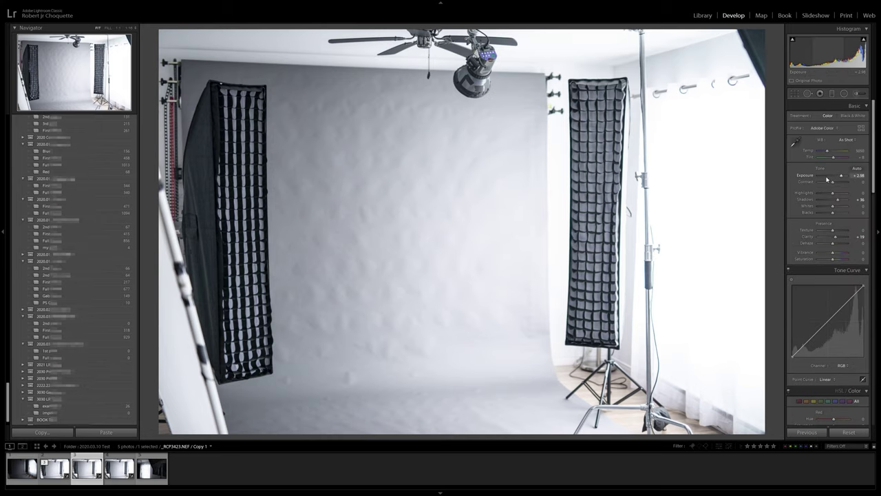
{"action": "left_click", "coordinate": [827, 178]}
{"action": "key", "text": "Right"}
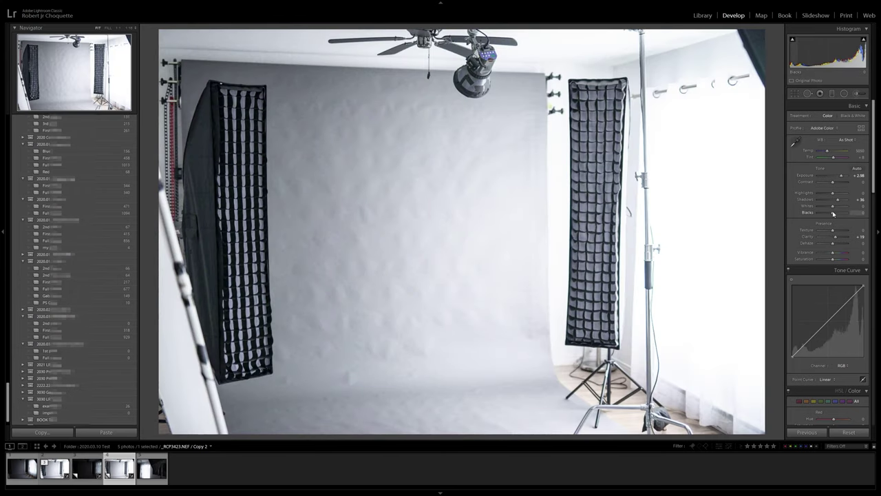
Compare the original _RCP3423.NEF with its two virtual copies
{"action": "left_click", "coordinate": [88, 470]}
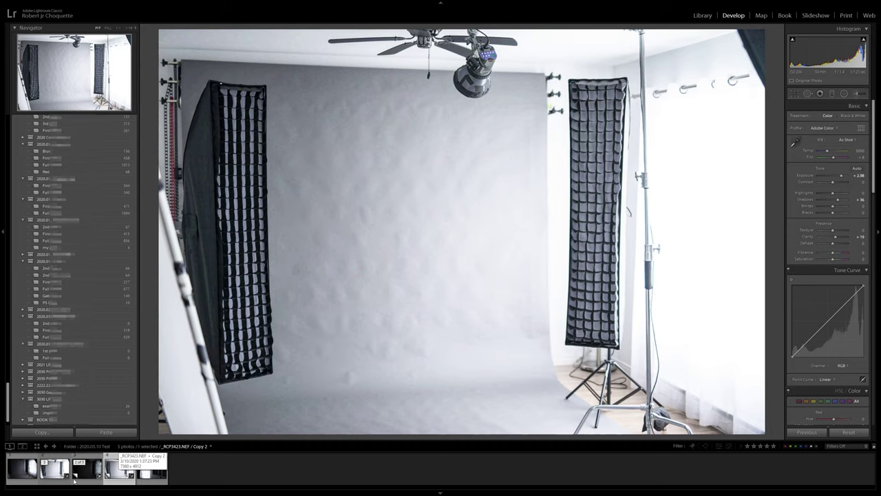
{"action": "left_click", "coordinate": [57, 474]}
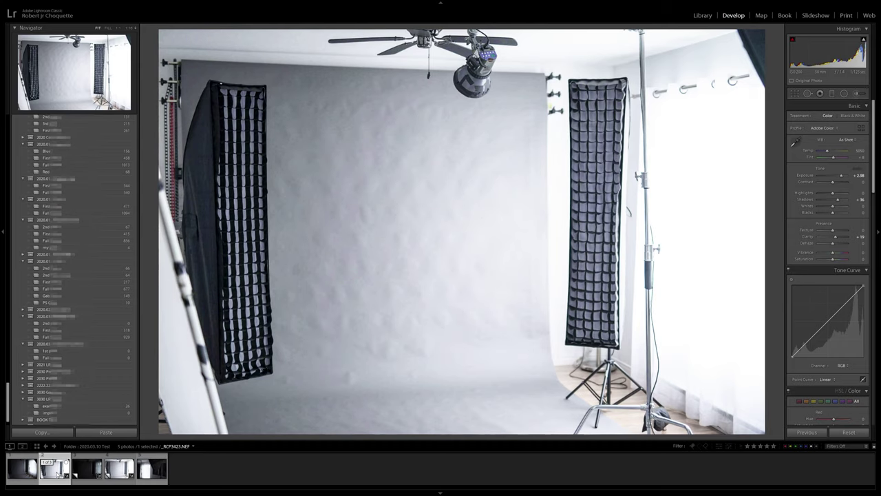
{"action": "left_click", "coordinate": [76, 473]}
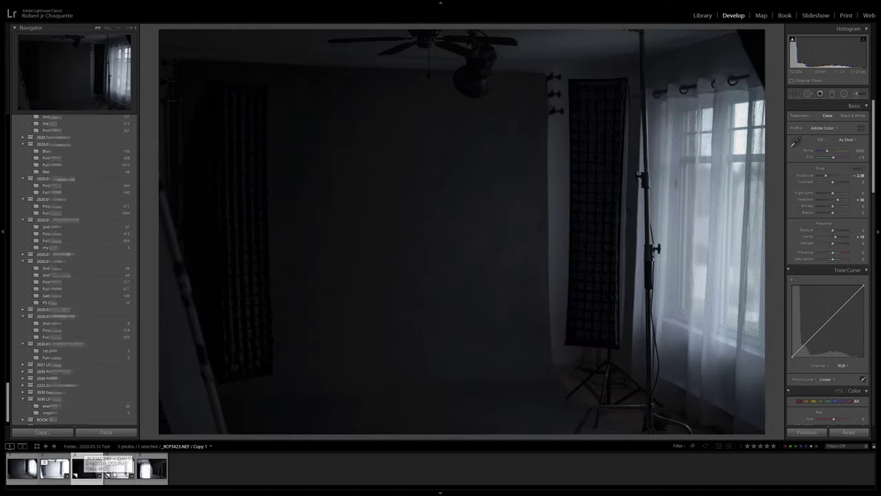
{"action": "left_click", "coordinate": [118, 475]}
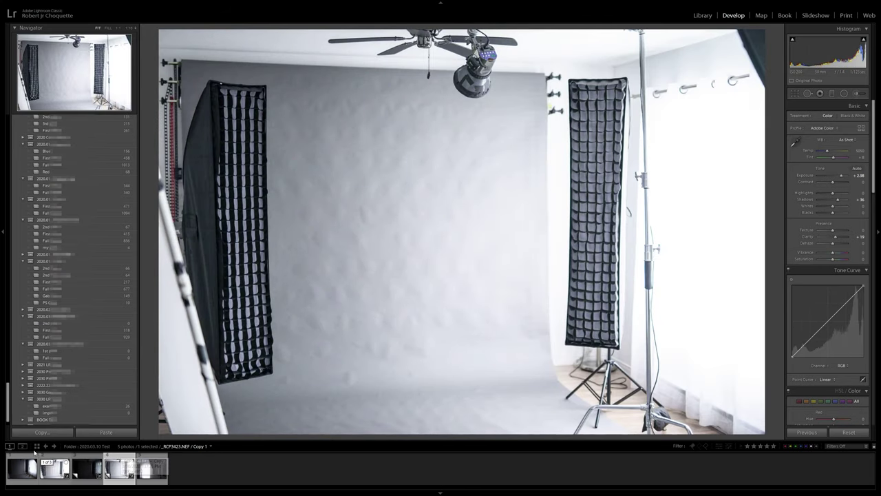
Return to the Library module, remove virtual copies 1 and 2 of _RCP3423.NEF, and clear the photo selection
{"action": "left_click", "coordinate": [706, 15]}
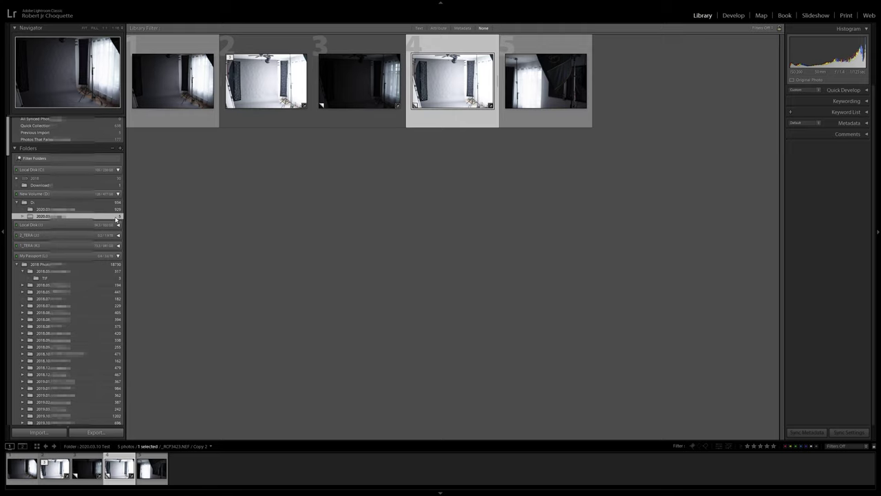
{"action": "left_click", "coordinate": [370, 85]}
{"action": "left_click", "coordinate": [423, 79], "text": "ctrl"}
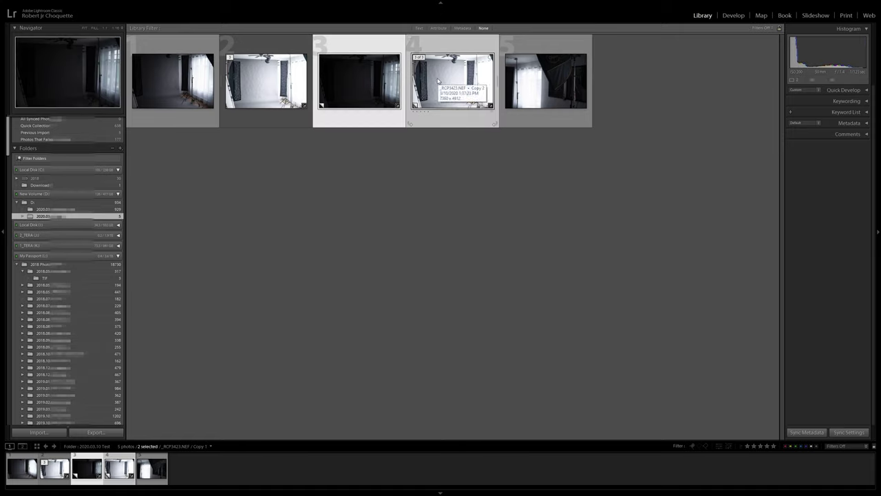
{"action": "right_click", "coordinate": [438, 78]}
{"action": "left_click", "coordinate": [344, 78]}
{"action": "left_click", "coordinate": [350, 118]}
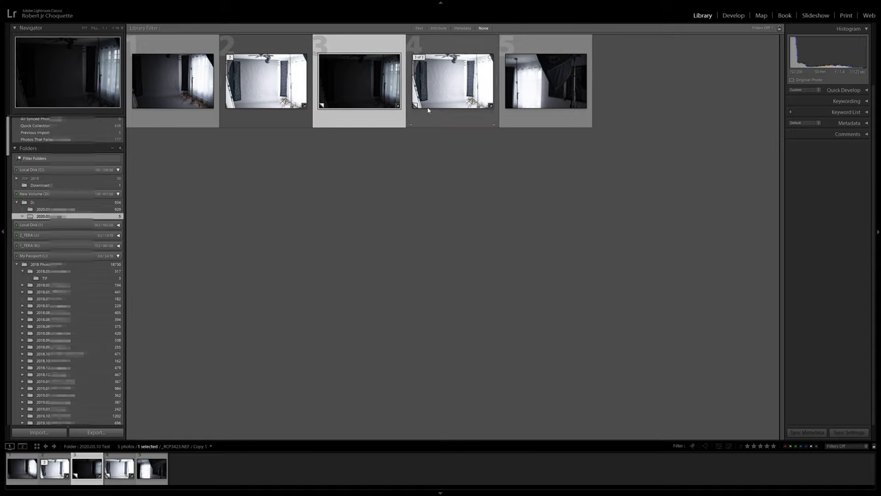
{"action": "left_click", "coordinate": [443, 105], "text": "ctrl"}
{"action": "right_click", "coordinate": [443, 104]}
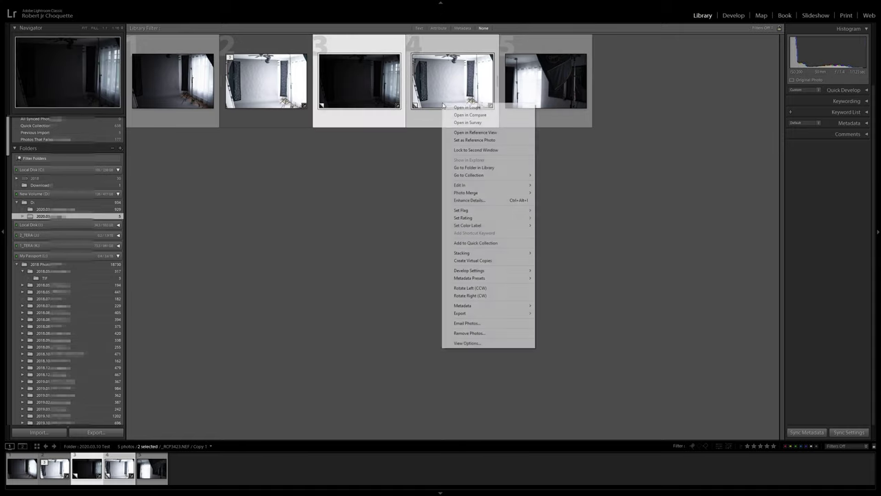
{"action": "left_click", "coordinate": [464, 334]}
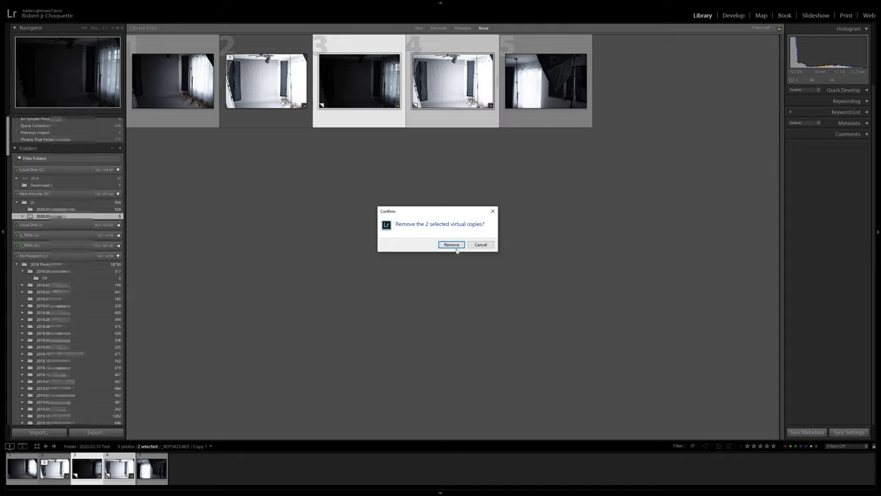
{"action": "left_click", "coordinate": [455, 246]}
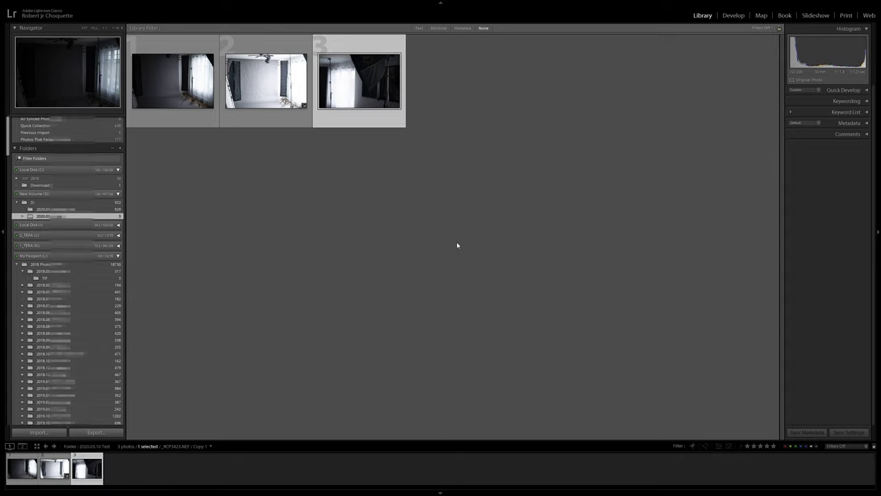
{"action": "left_click", "coordinate": [414, 230]}
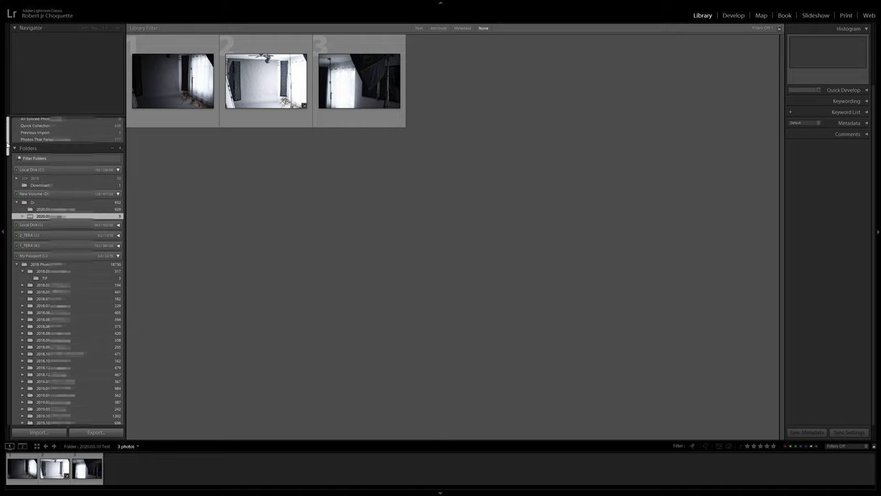
Browse the folders and collections lists and open the Full Shoot collection in a 2020 collection set
{"action": "scroll", "coordinate": [7, 147], "scroll_direction": "down", "scroll_amount": 2}
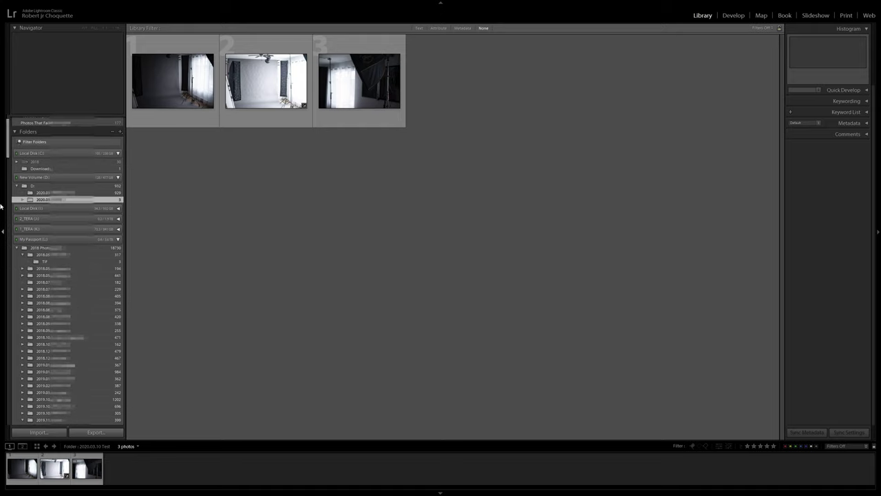
{"action": "left_click_drag", "start_coordinate": [8, 146], "coordinate": [8, 197]}
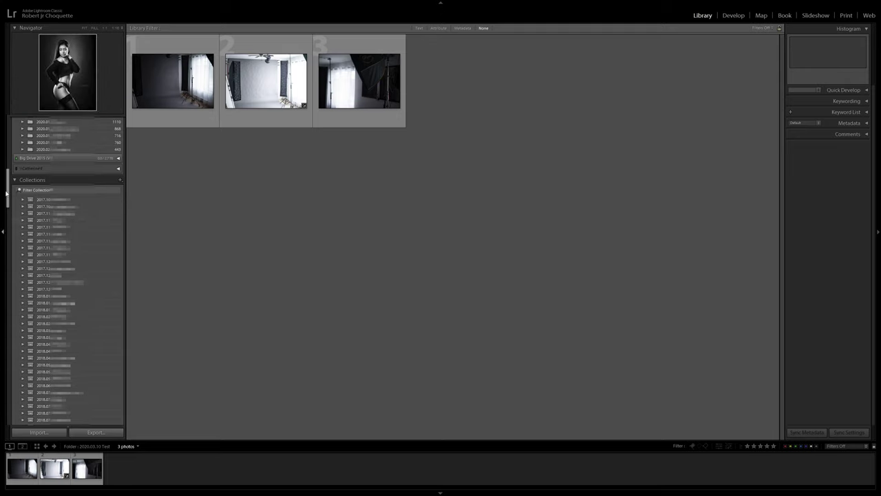
{"action": "left_click_drag", "start_coordinate": [8, 189], "coordinate": [7, 243]}
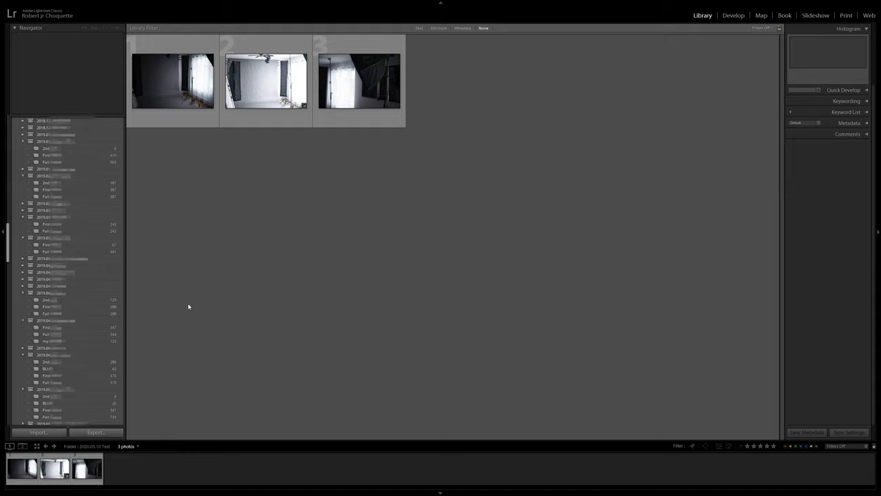
{"action": "left_click_drag", "start_coordinate": [5, 243], "coordinate": [14, 395]}
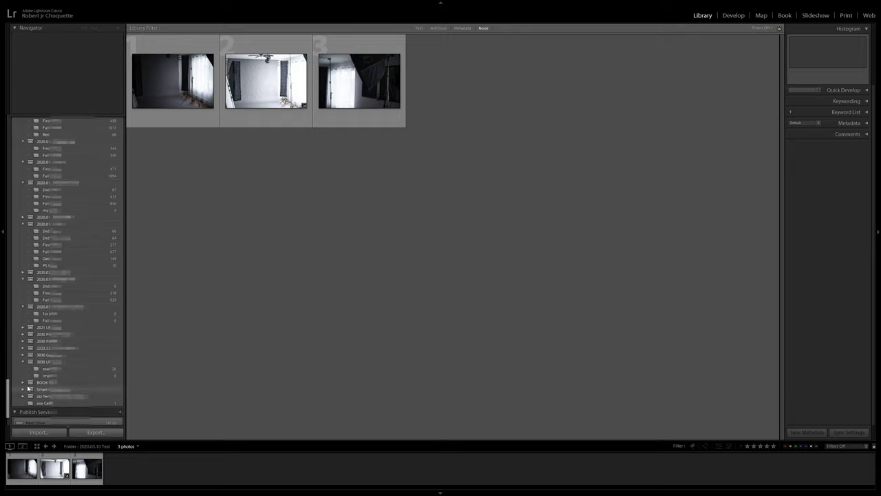
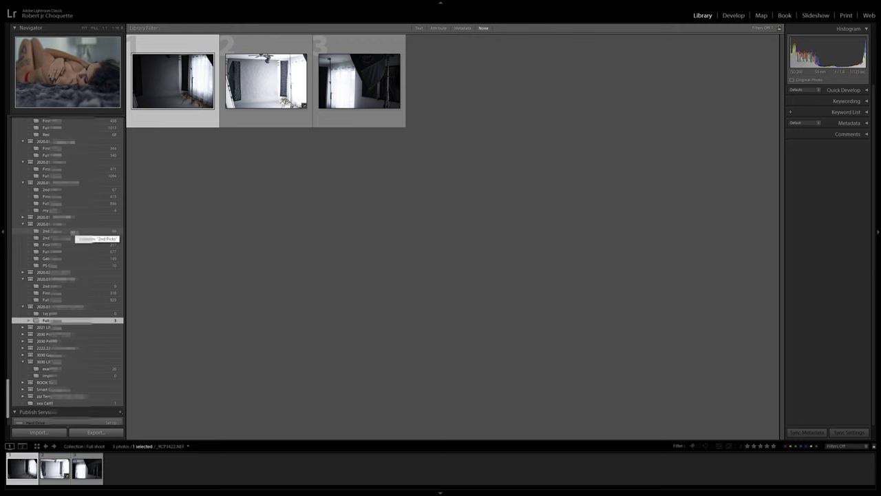
{"action": "left_click", "coordinate": [75, 238]}
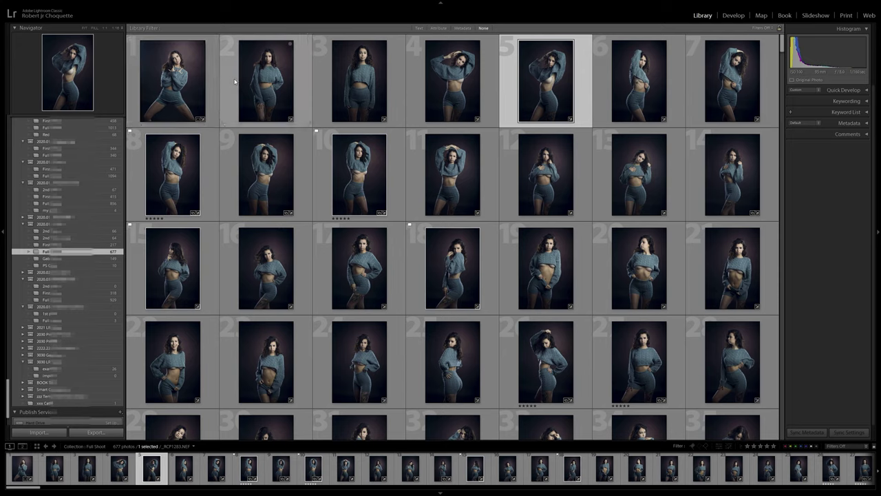
Review the Set Flag choices for the fourth photo and look through the Full Shoot photo grid from the first photo
{"action": "right_click", "coordinate": [418, 91]}
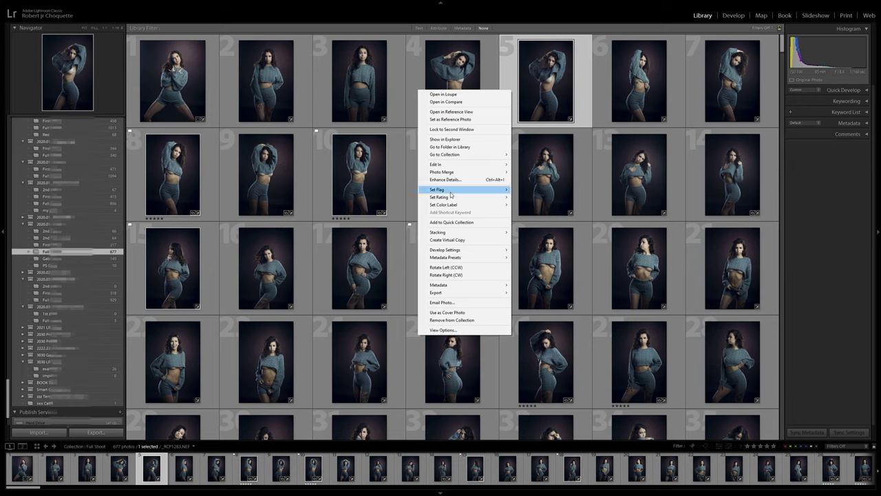
{"action": "mouse_move", "coordinate": [452, 192]}
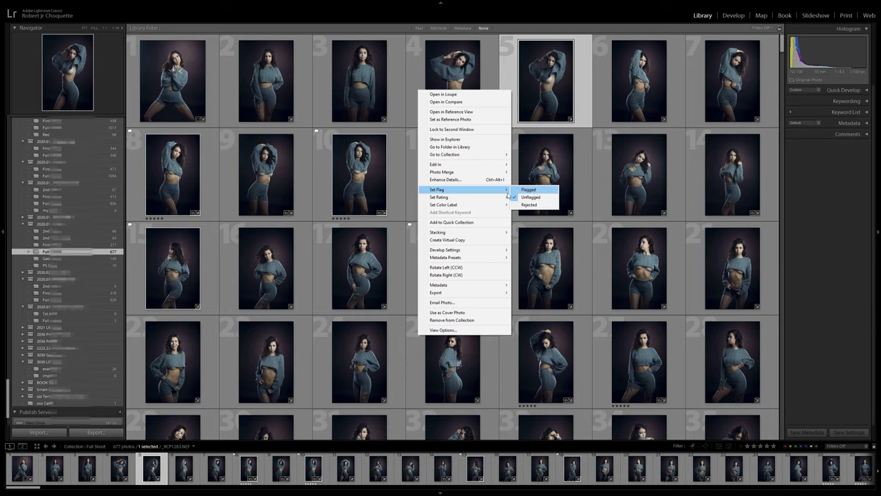
{"action": "mouse_move", "coordinate": [497, 198]}
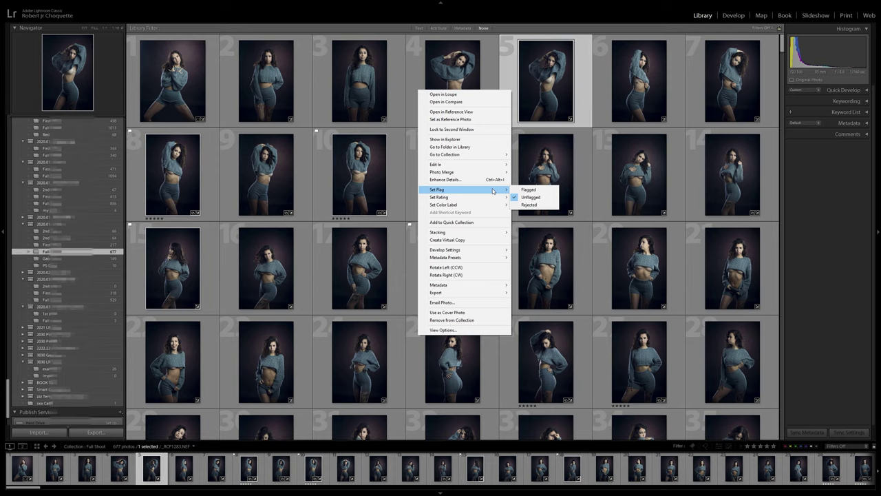
{"action": "key", "text": "Escape"}
{"action": "key", "text": "Home"}
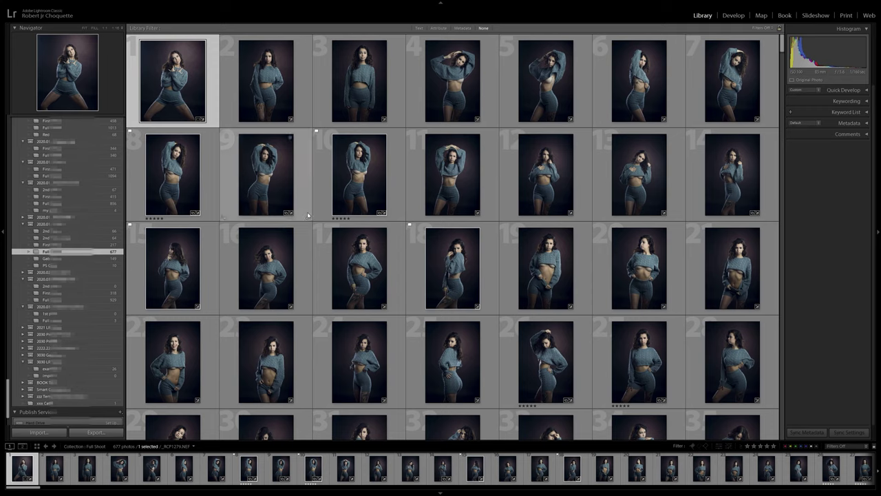
{"action": "scroll", "coordinate": [443, 193], "scroll_direction": "down", "scroll_amount": 5}
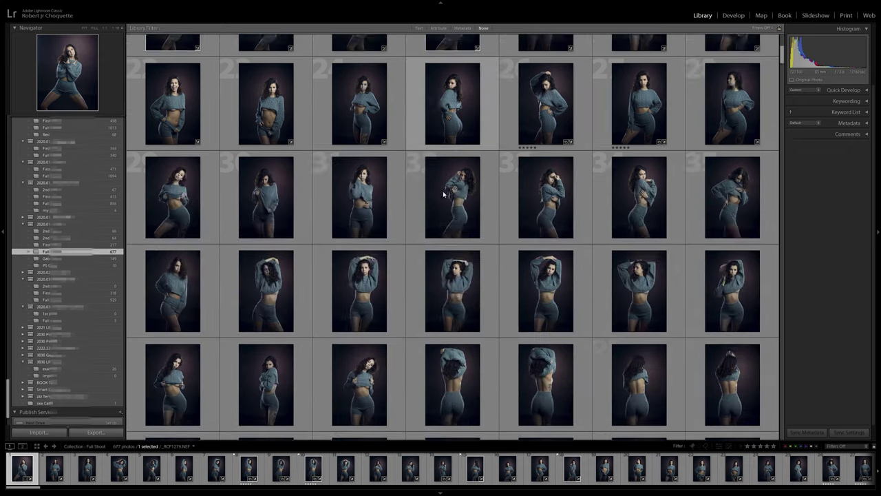
{"action": "scroll", "coordinate": [443, 196], "scroll_direction": "up", "scroll_amount": 5}
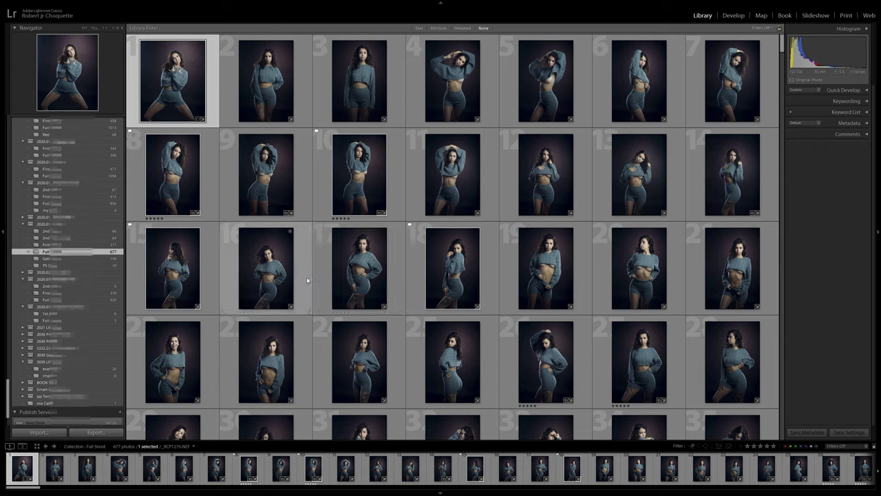
Hide all the surrounding panels and show the first ten photos together in Survey view
{"action": "key", "text": "shift+Tab"}
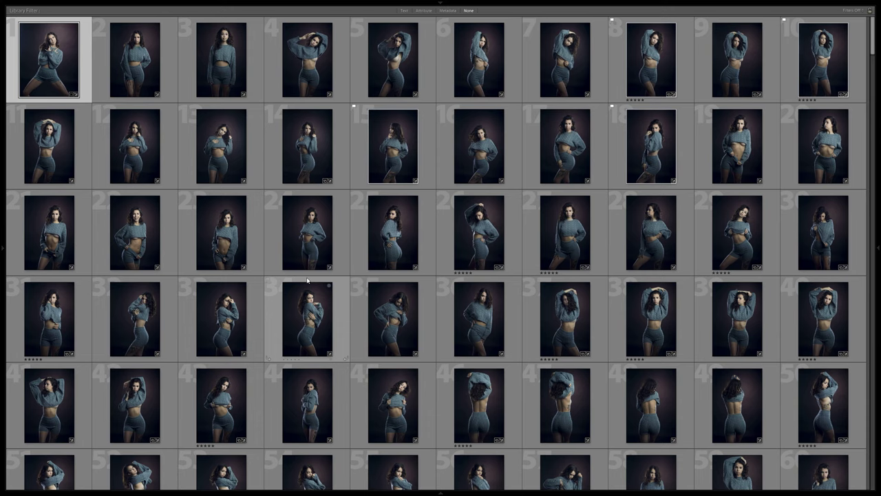
{"action": "key", "text": "shift+Tab"}
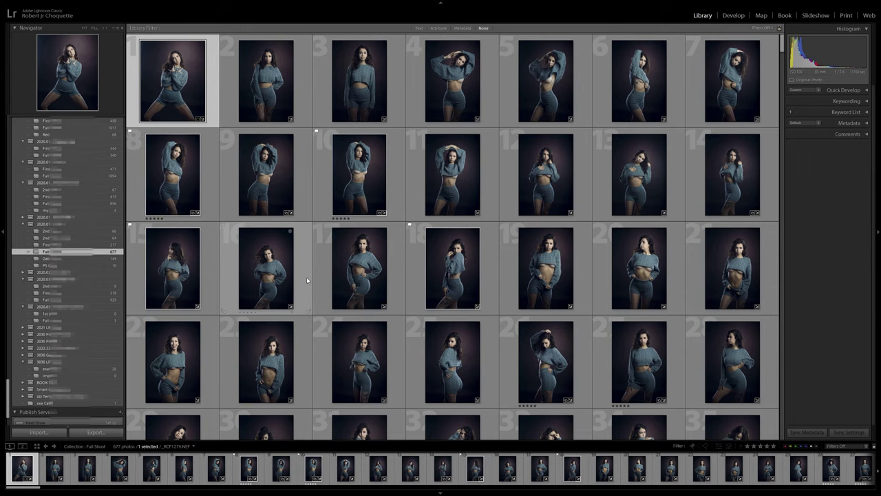
{"action": "key", "text": "shift+Tab"}
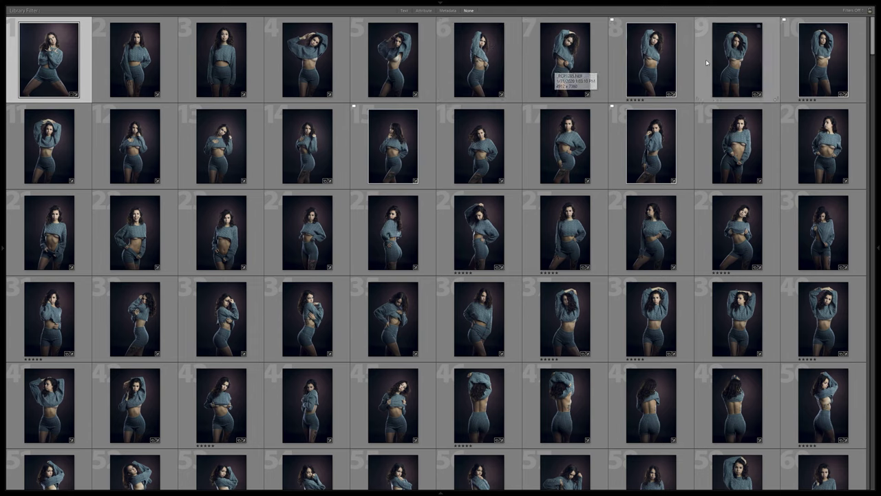
{"action": "left_click", "coordinate": [791, 57], "text": "shift"}
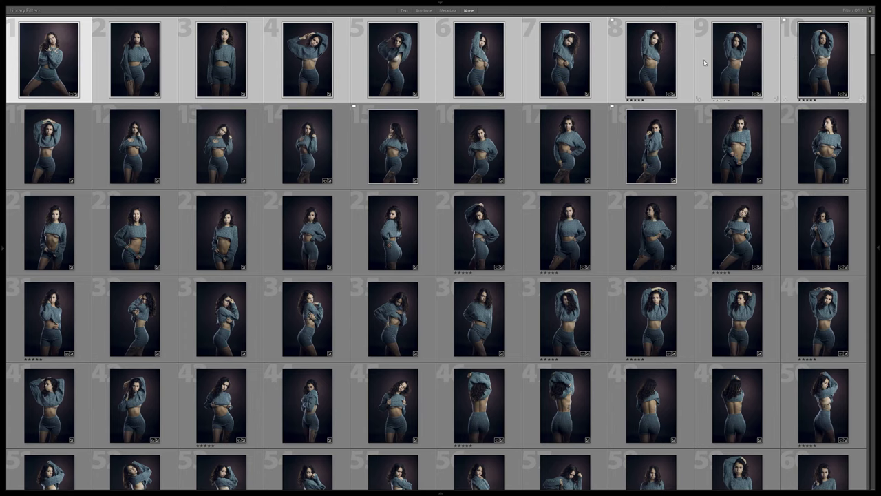
{"action": "key", "text": "n"}
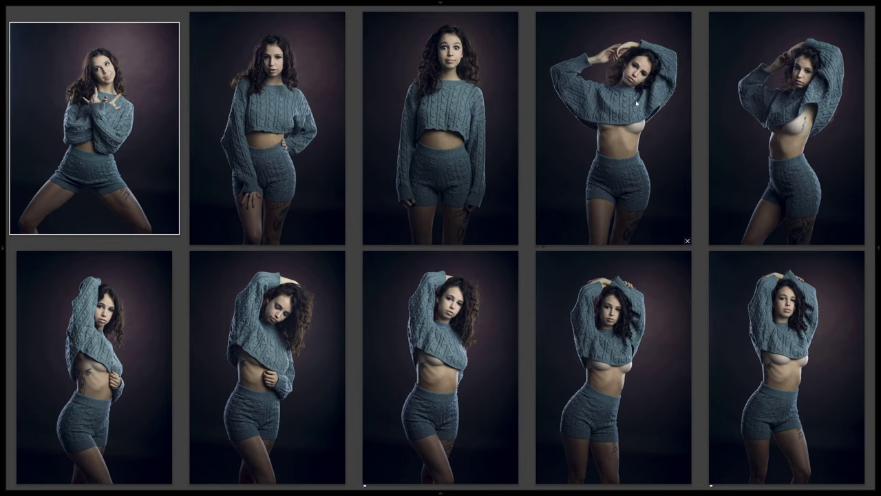
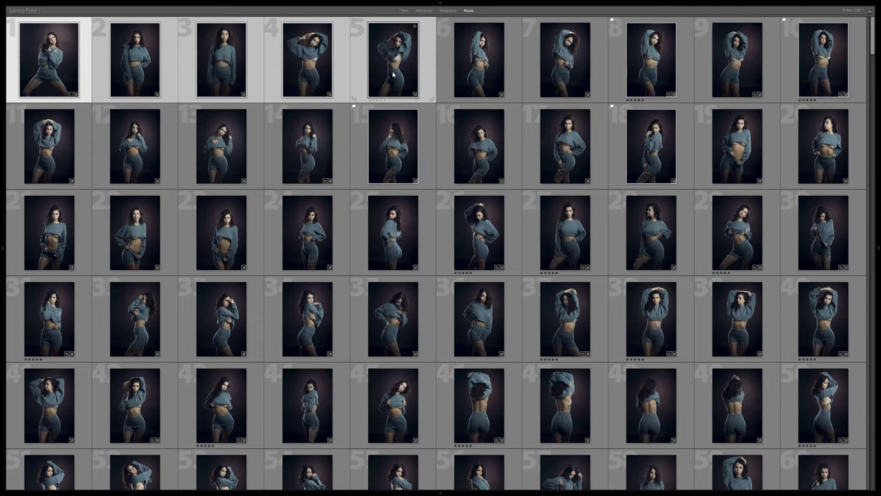
Survey the first ten photos again, flag the fifth one as a pick, and return to the grid
{"action": "left_click", "coordinate": [791, 63], "text": "shift"}
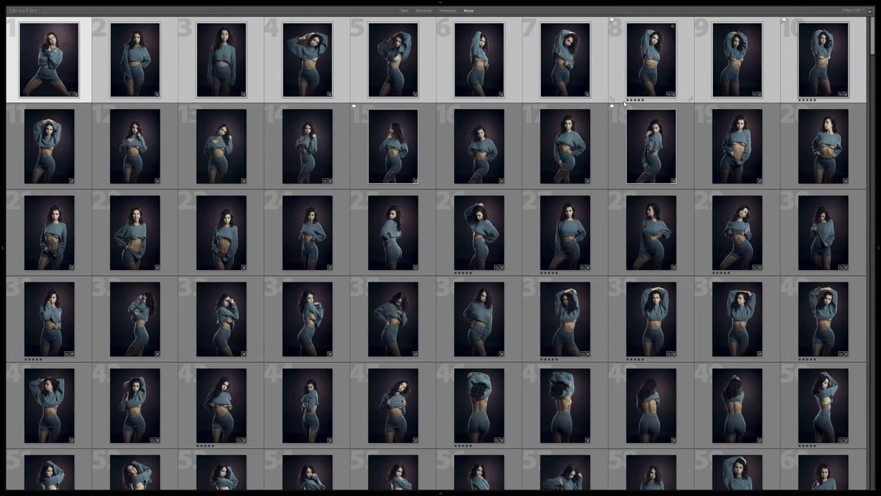
{"action": "key", "text": "n"}
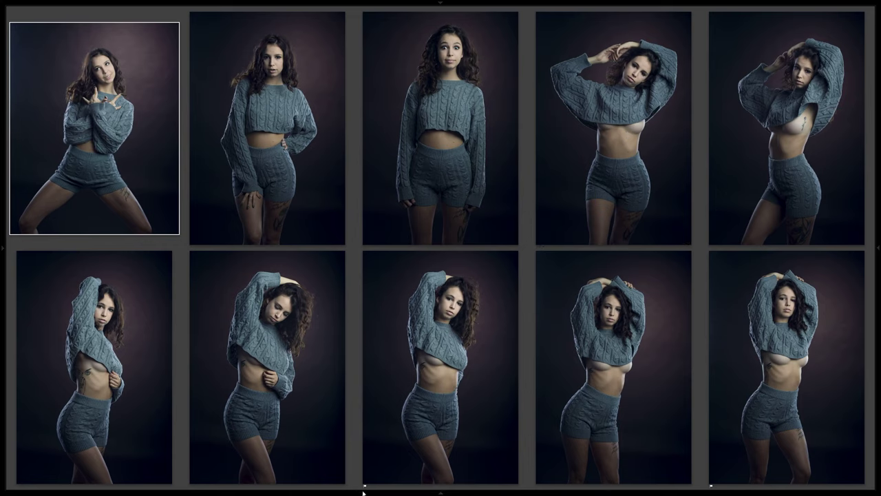
{"action": "right_click", "coordinate": [418, 364]}
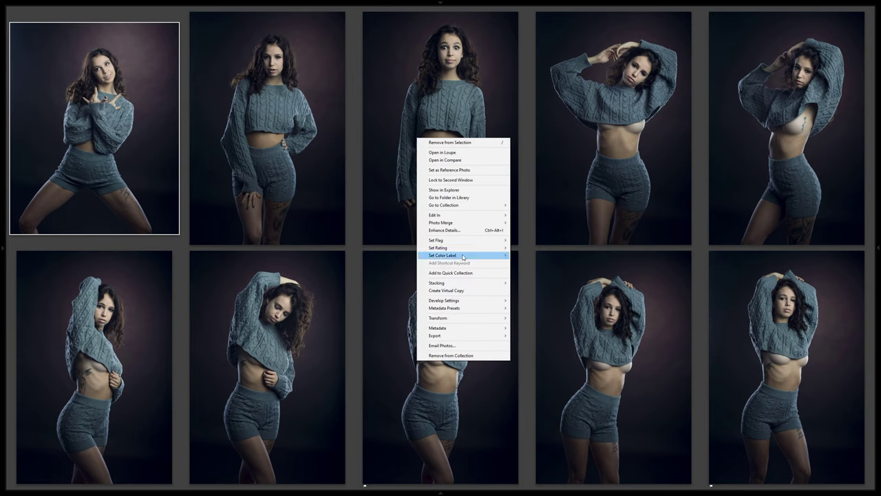
{"action": "mouse_move", "coordinate": [462, 242]}
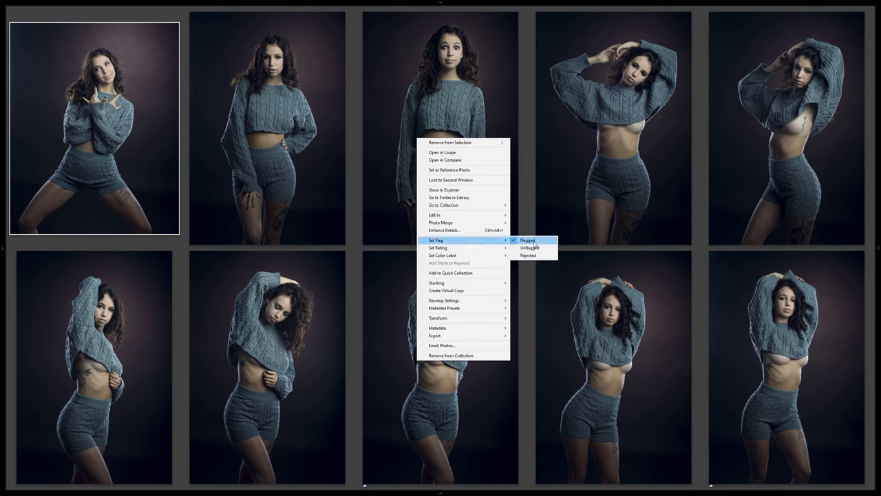
{"action": "left_click", "coordinate": [402, 293]}
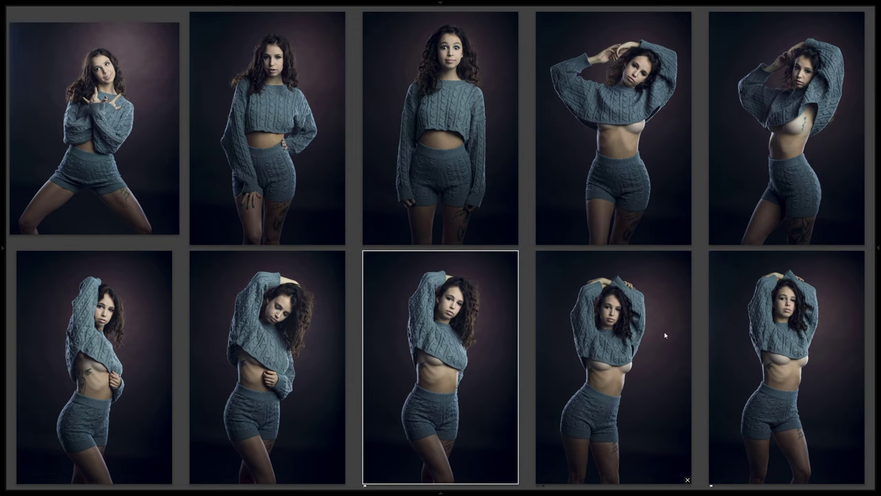
{"action": "left_click", "coordinate": [757, 165]}
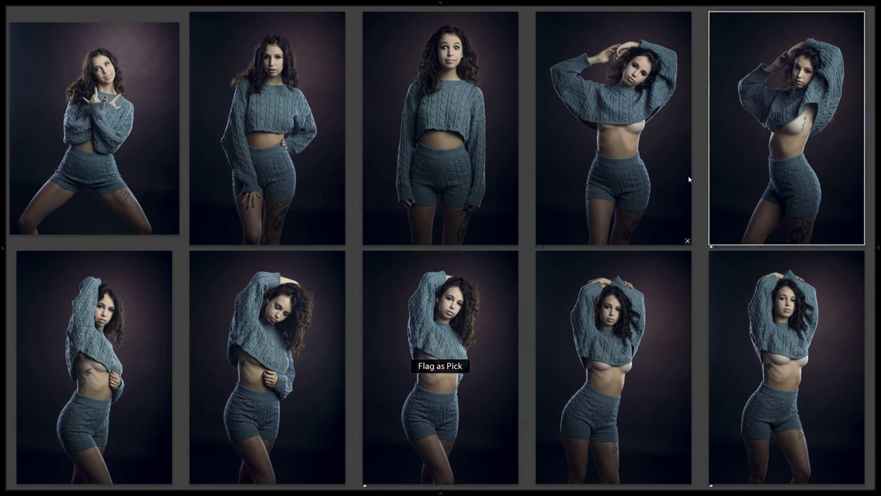
{"action": "key", "text": "g"}
Compare photos 11 to 20 side by side in Survey view and return to the grid
{"action": "left_click", "coordinate": [68, 167]}
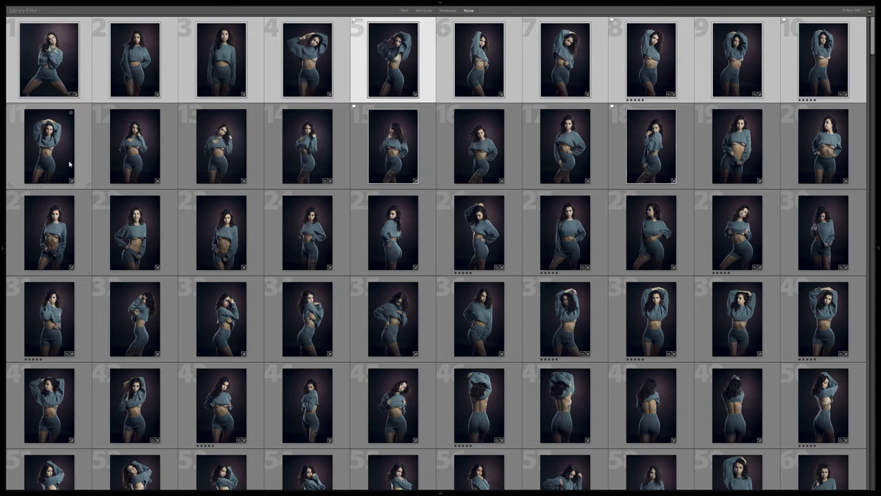
{"action": "left_click", "coordinate": [833, 141], "text": "shift"}
{"action": "key", "text": "n"}
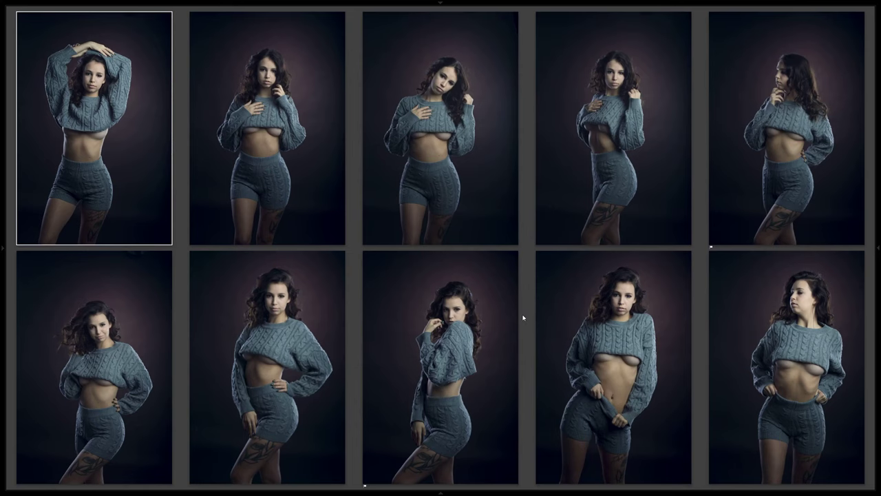
{"action": "key", "text": "g"}
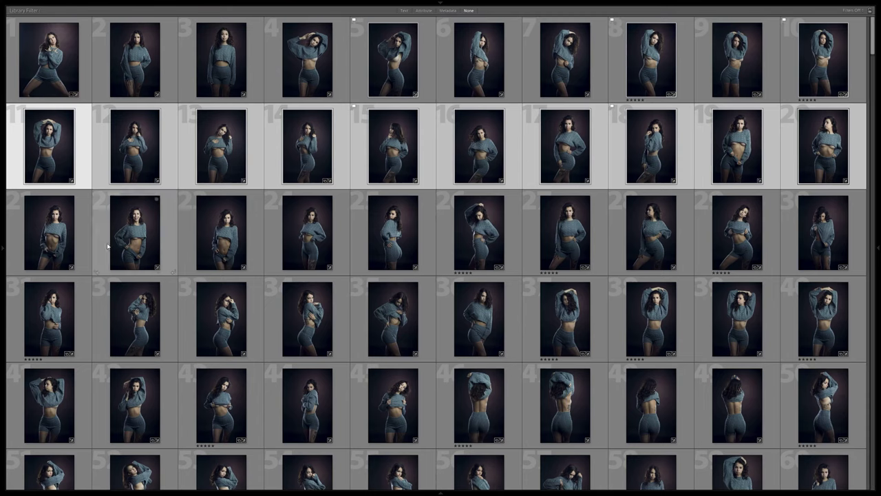
Select the next row of ten photos, 21 to 30, in the grid
{"action": "left_click", "coordinate": [71, 232]}
{"action": "left_click", "coordinate": [803, 235], "text": "shift"}
{"action": "key", "text": "j"}
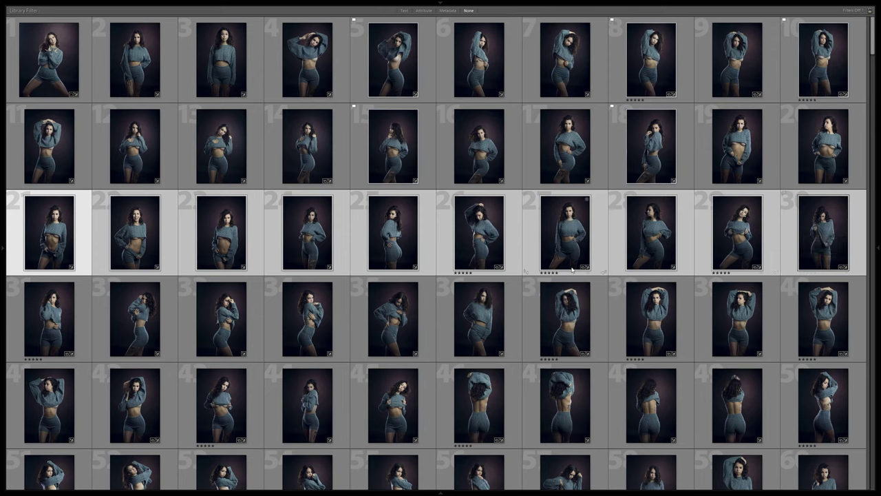
Bring up the star rating choices for photo 27 in the grid
{"action": "right_click", "coordinate": [528, 239]}
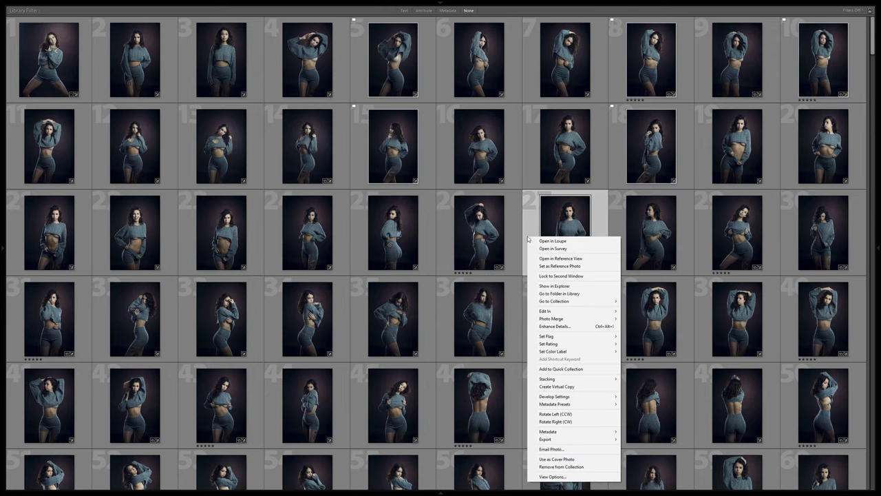
{"action": "mouse_move", "coordinate": [563, 345]}
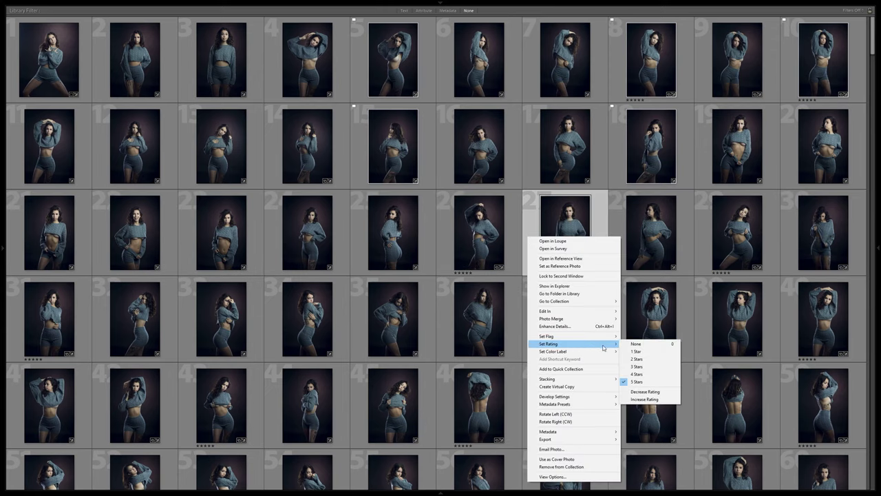
{"action": "left_click", "coordinate": [637, 381]}
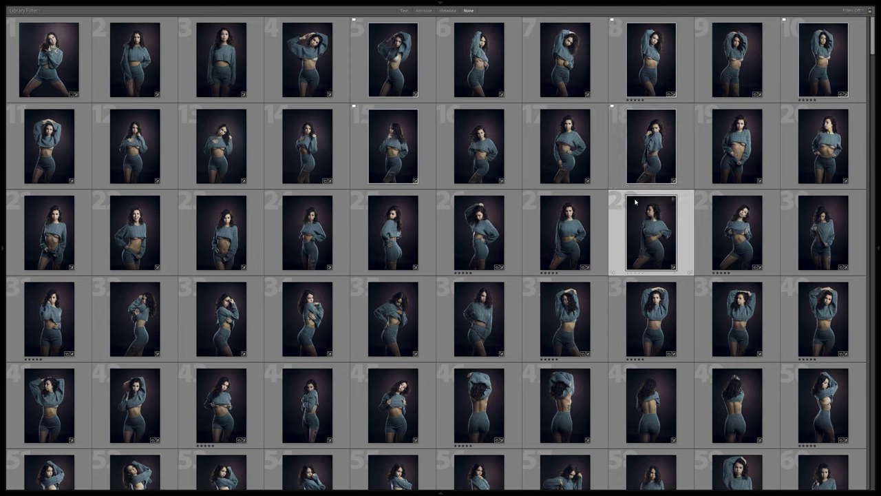
Survey photos 31 to 40, flag the first, fifth, eighth and tenth of them as picks, and return to the grid
{"action": "left_click", "coordinate": [50, 318]}
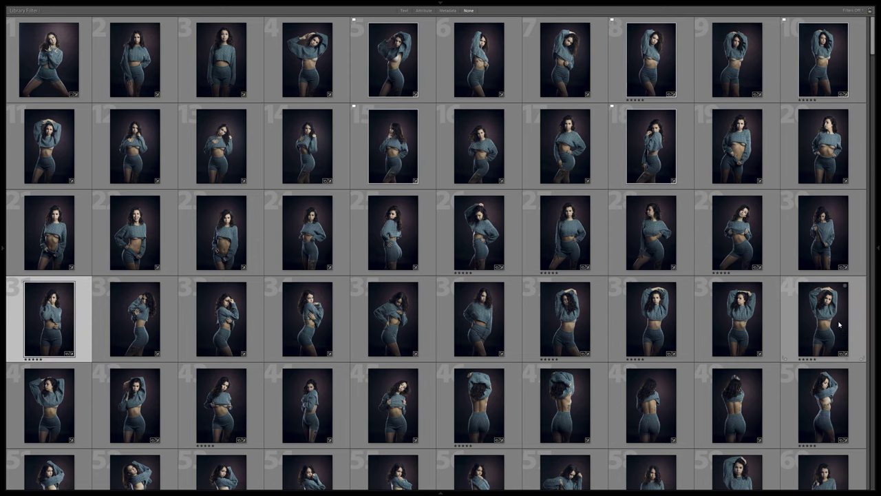
{"action": "left_click", "coordinate": [805, 315], "text": "shift"}
{"action": "key", "text": "n"}
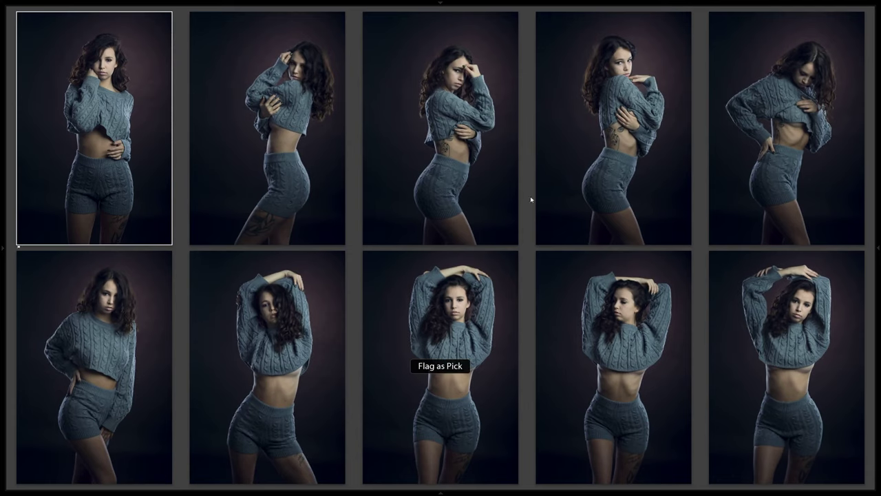
{"action": "left_click", "coordinate": [785, 172]}
{"action": "left_click", "coordinate": [433, 379]}
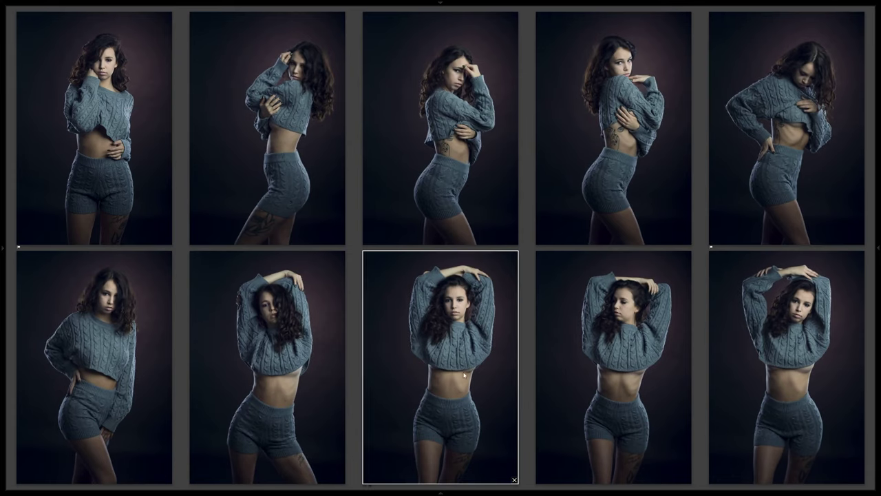
{"action": "left_click", "coordinate": [798, 364]}
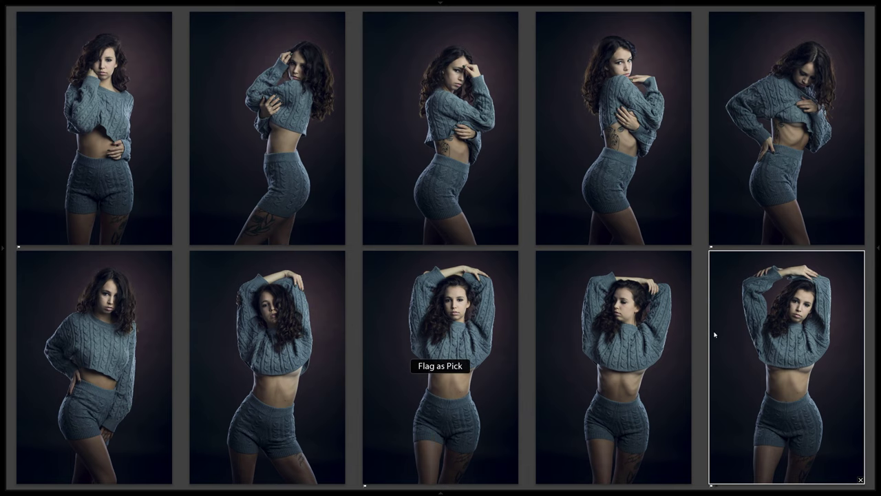
{"action": "key", "text": "g"}
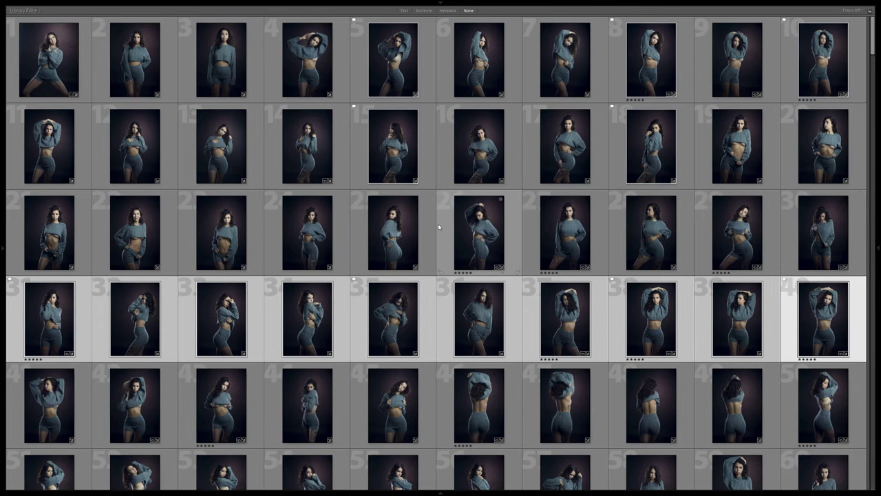
Restore the surrounding panels and filter the Full Shoot collection to show only photos flagged as picks
{"action": "left_click", "coordinate": [439, 224]}
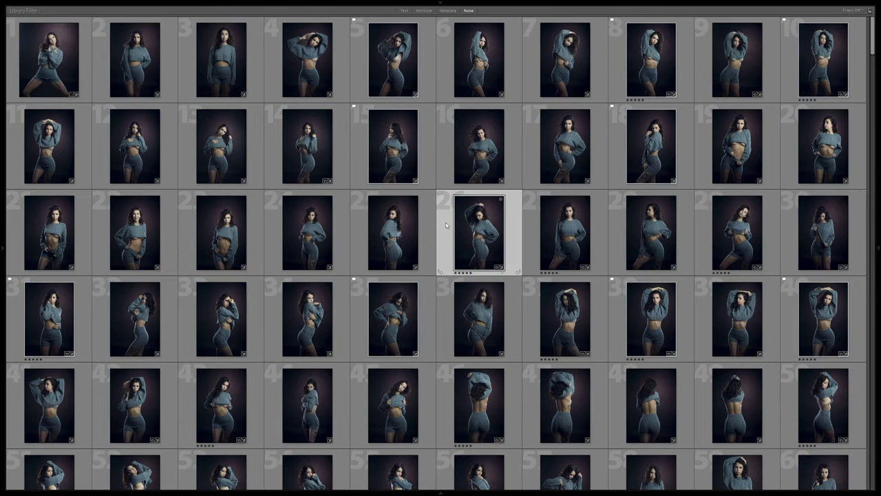
{"action": "key", "text": "shift+Tab"}
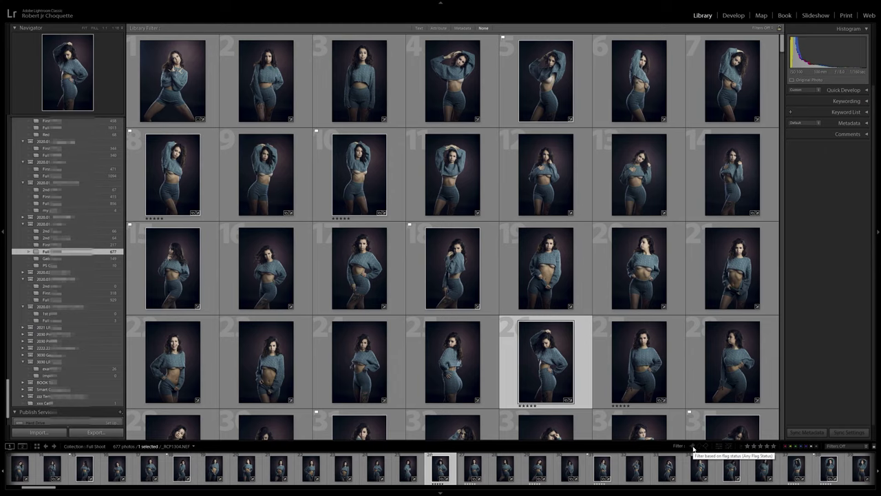
{"action": "left_click", "coordinate": [694, 448]}
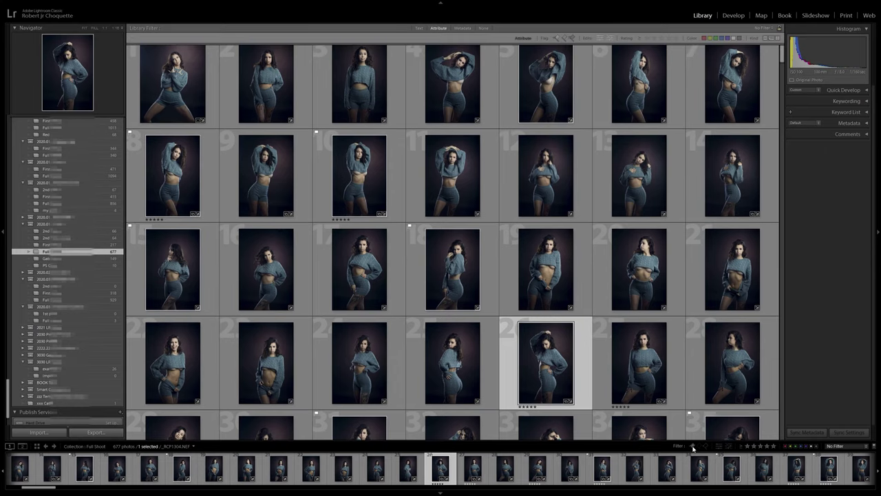
{"action": "left_click", "coordinate": [694, 448]}
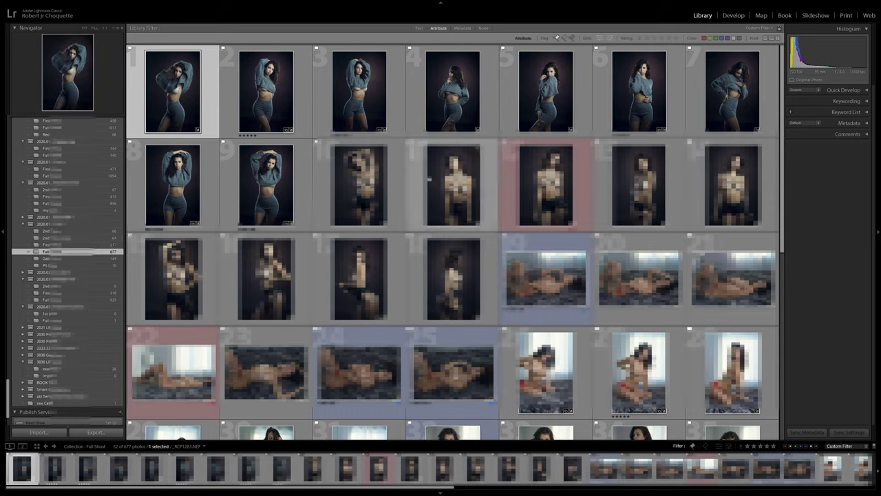
Select the fifth photo in the filtered grid and turn off the flag filter to show the whole collection
{"action": "left_click", "coordinate": [431, 180]}
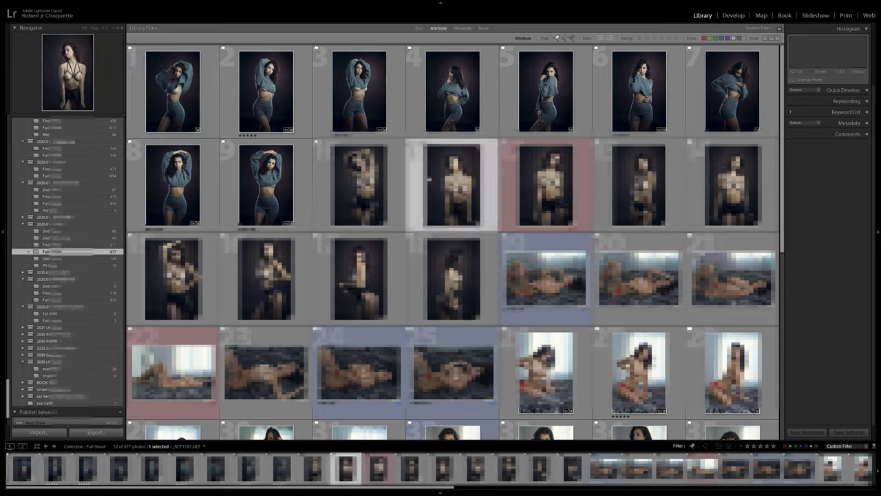
{"action": "left_click", "coordinate": [441, 99]}
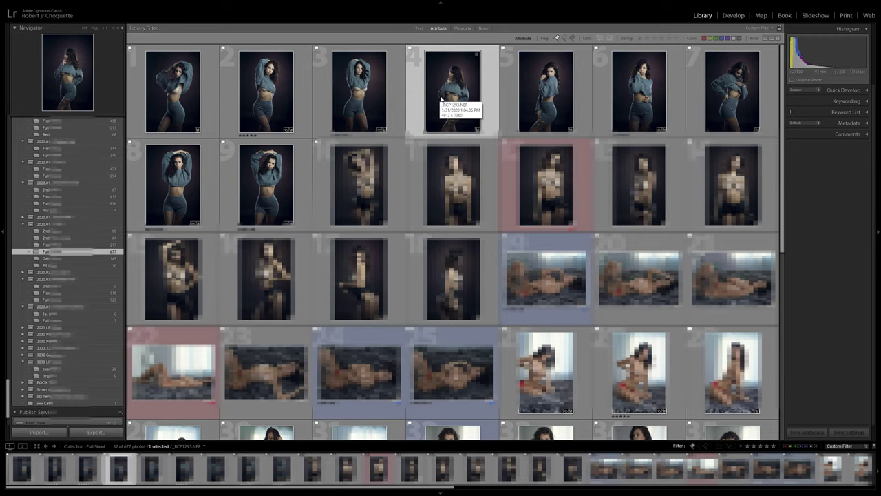
{"action": "right_click", "coordinate": [417, 93]}
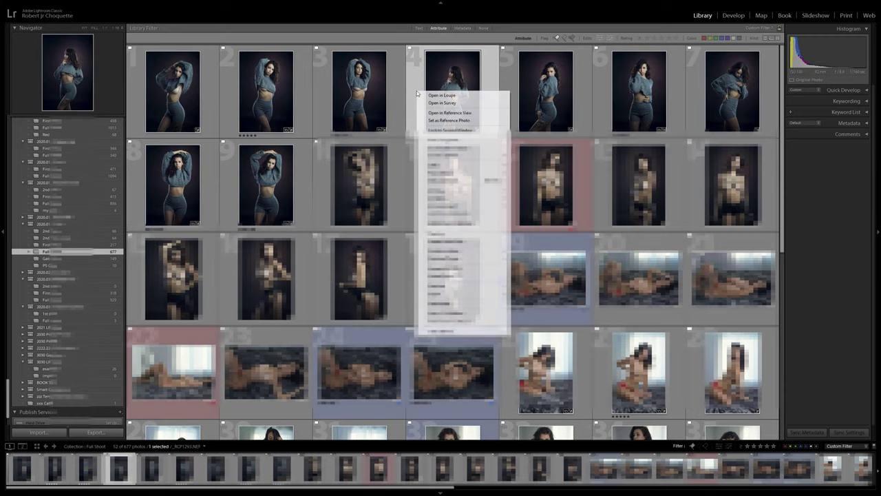
{"action": "left_click", "coordinate": [531, 193]}
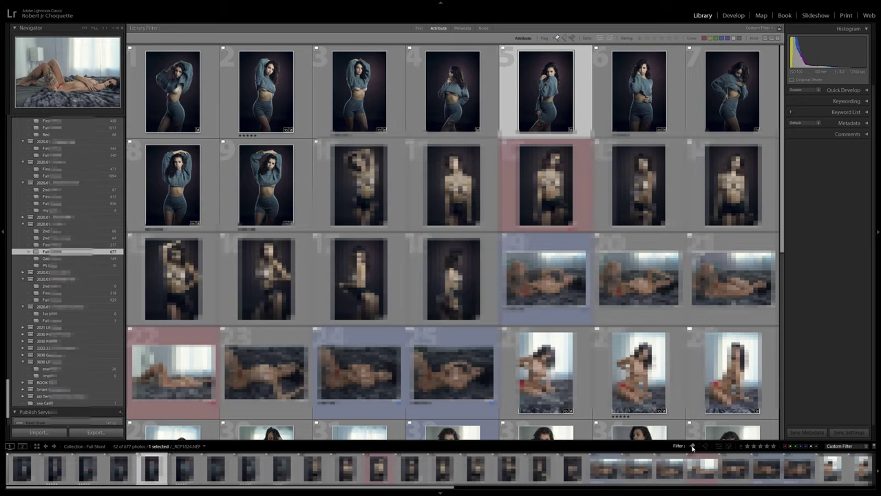
{"action": "key", "text": "ctrl+l"}
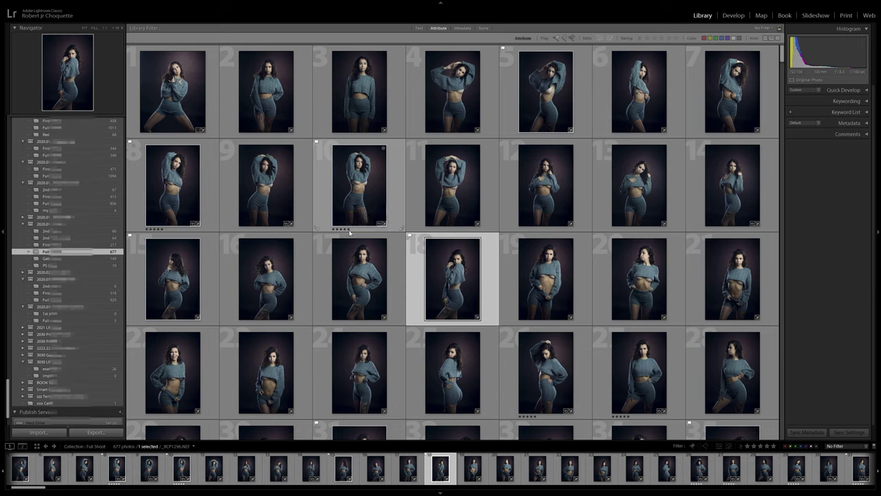
Look at the star rating options for photo 11, close them unchanged, and select photo 5
{"action": "left_click", "coordinate": [367, 188]}
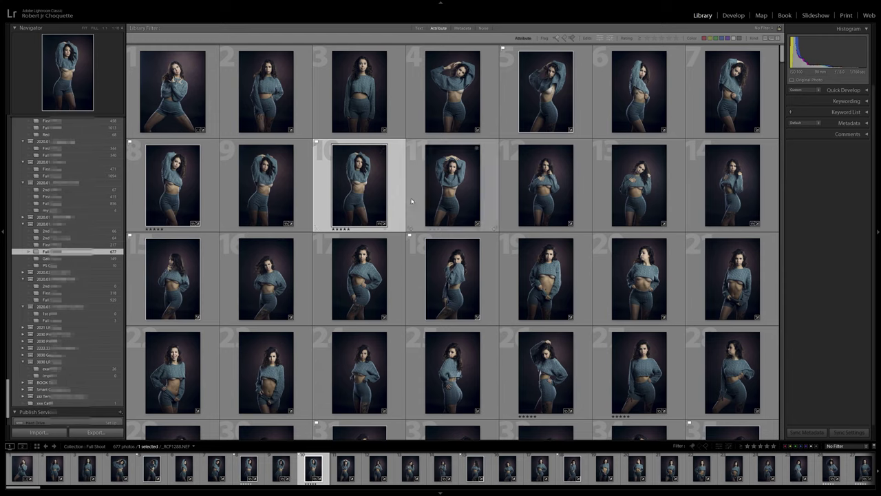
{"action": "left_click", "coordinate": [512, 71]}
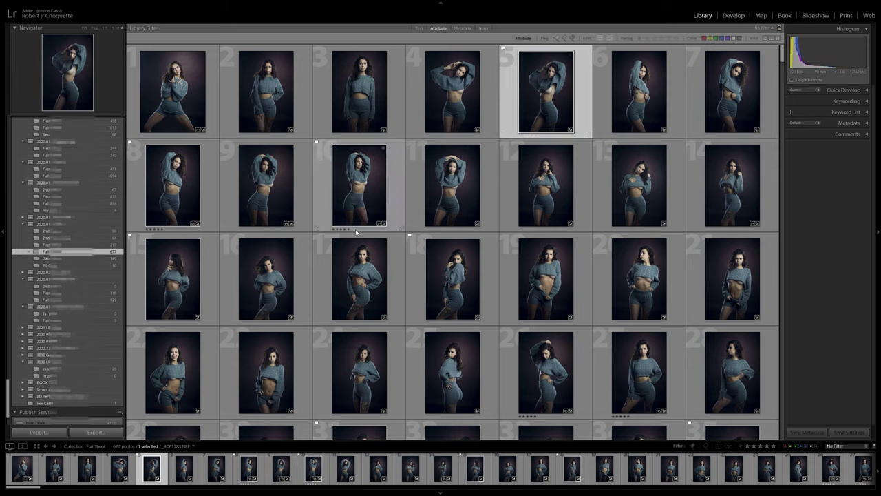
{"action": "right_click", "coordinate": [431, 167]}
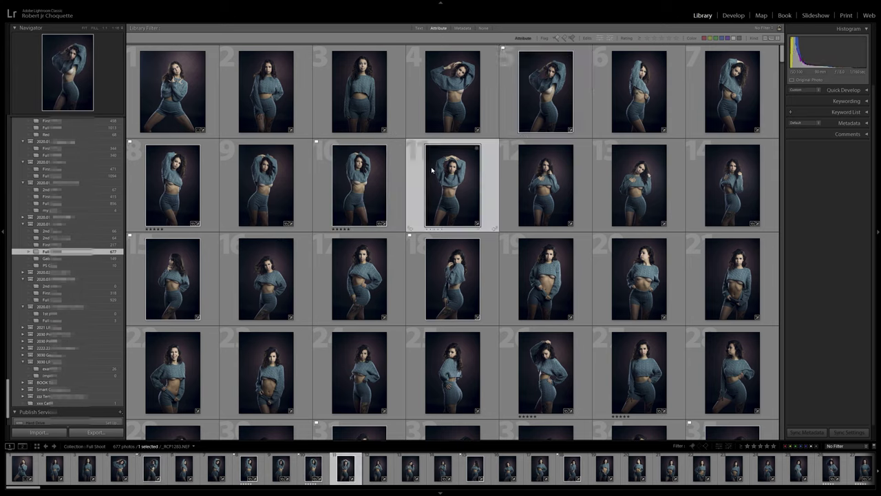
{"action": "mouse_move", "coordinate": [465, 283]}
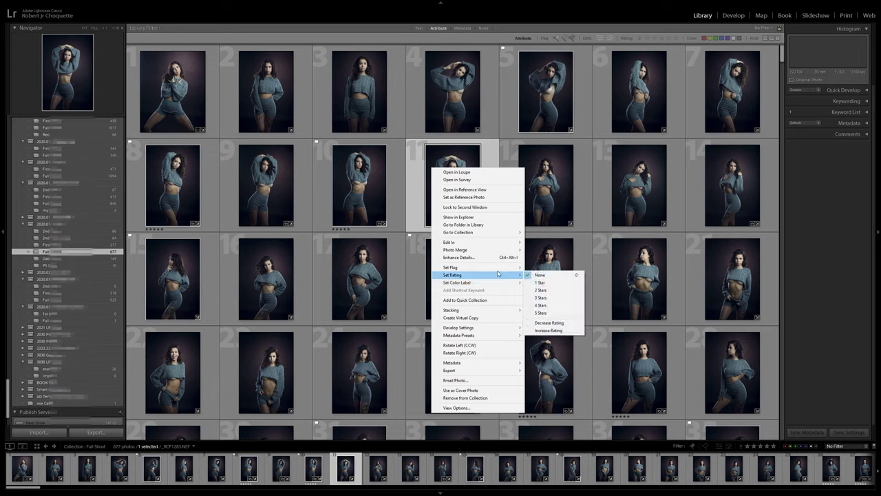
{"action": "left_click", "coordinate": [579, 110]}
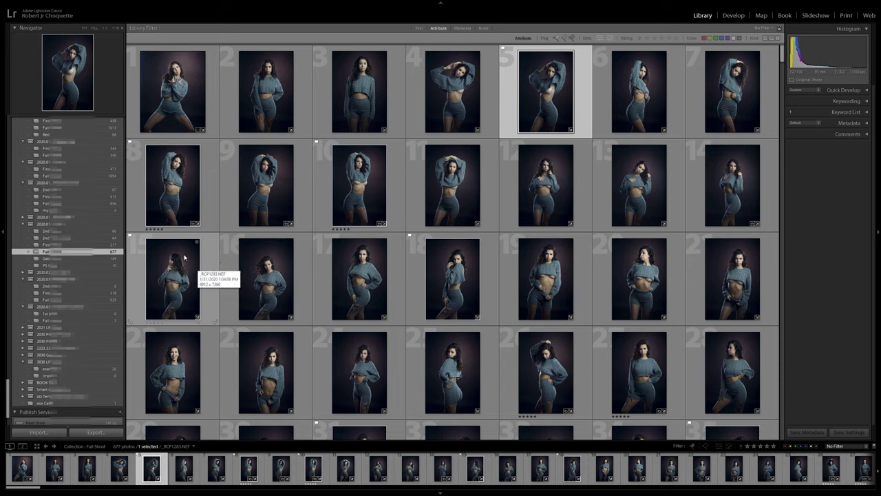
Look over the folder and collection lists and select the tenth photo in the grid
{"action": "scroll", "coordinate": [89, 274], "scroll_direction": "up", "scroll_amount": 10}
{"action": "scroll", "coordinate": [89, 274], "scroll_direction": "down", "scroll_amount": 10}
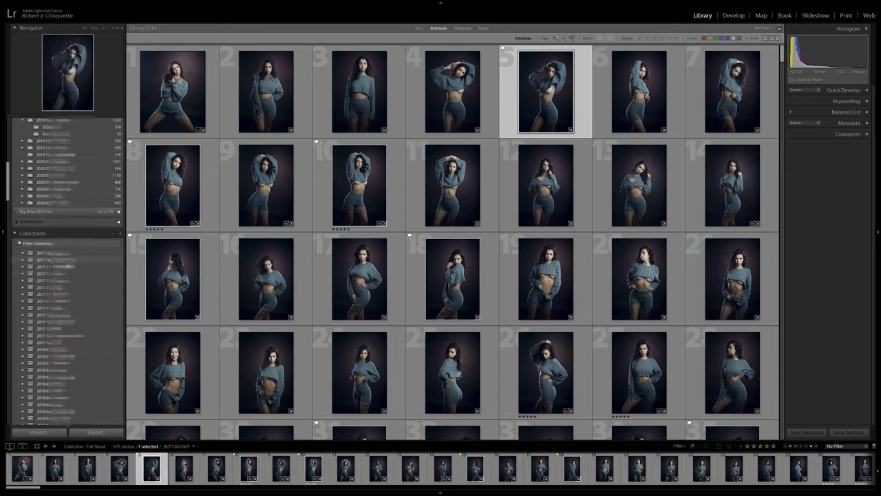
{"action": "scroll", "coordinate": [67, 276], "scroll_direction": "up", "scroll_amount": 10}
{"action": "scroll", "coordinate": [69, 299], "scroll_direction": "down", "scroll_amount": 10}
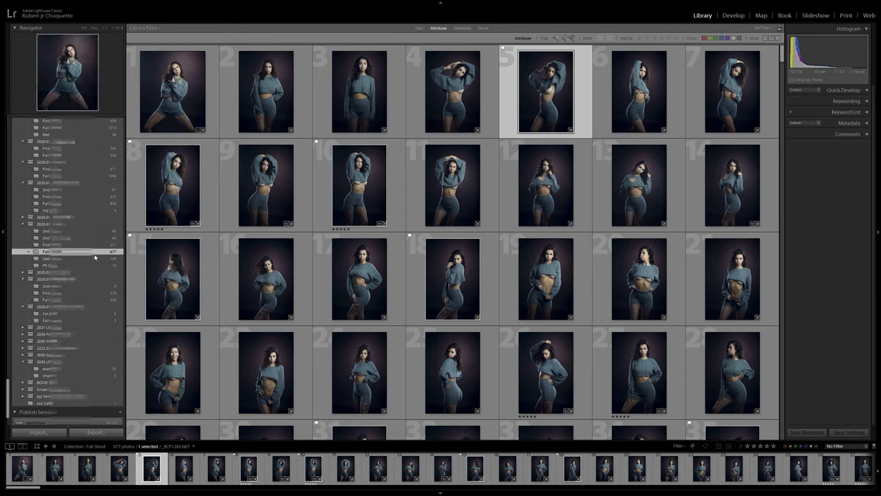
{"action": "left_click", "coordinate": [181, 115]}
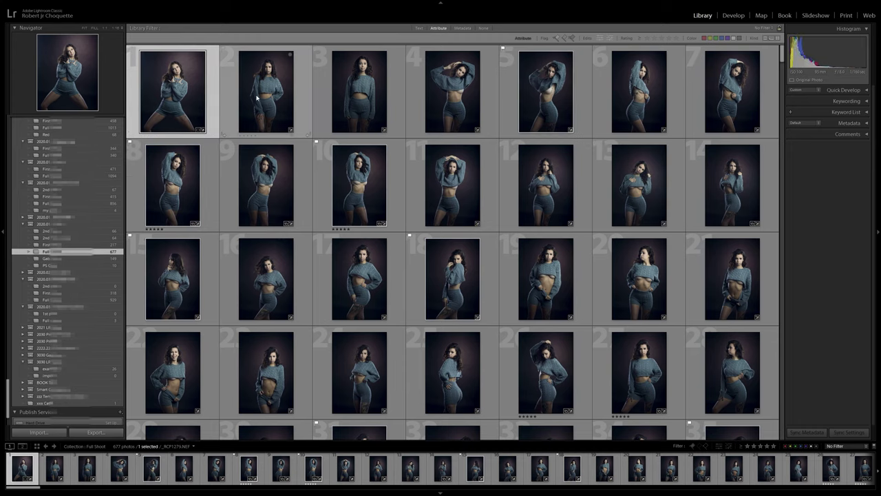
{"action": "left_click", "coordinate": [336, 178]}
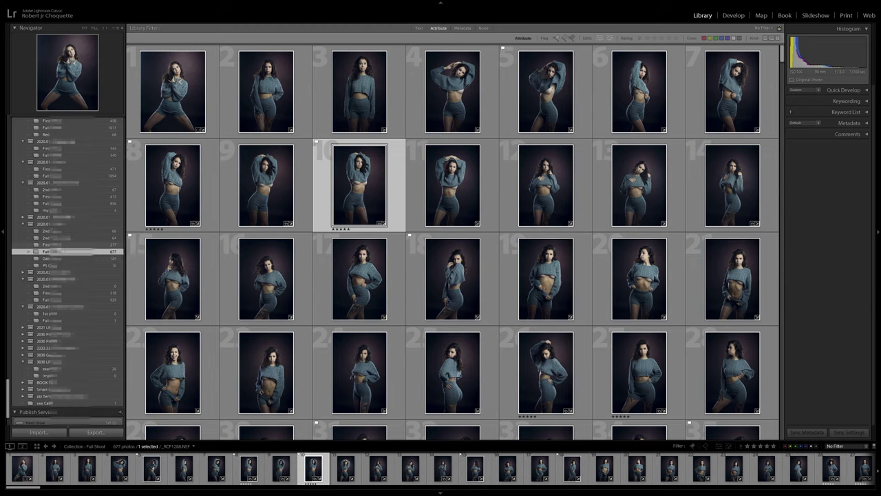
Review how the catalog's folders, dated collection sets and publish services are organized, ending at the current shoot's collections
{"action": "scroll", "coordinate": [73, 260], "scroll_direction": "up", "scroll_amount": 15}
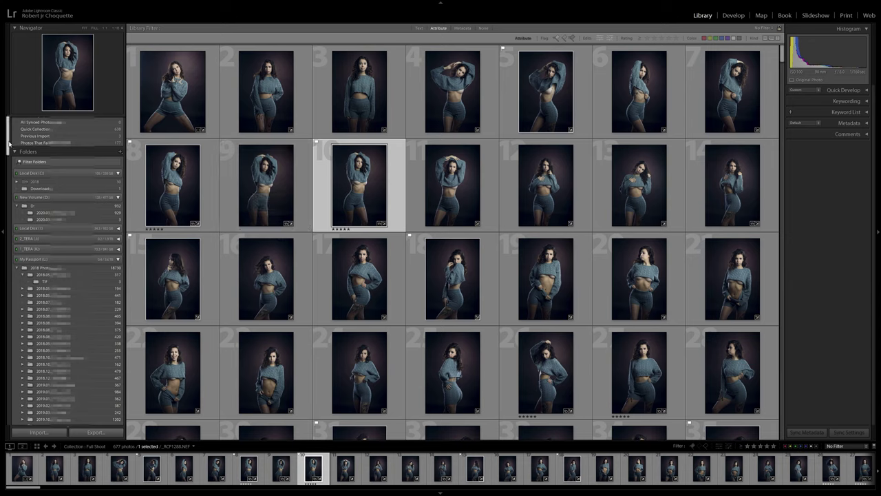
{"action": "left_click_drag", "start_coordinate": [9, 143], "coordinate": [9, 246]}
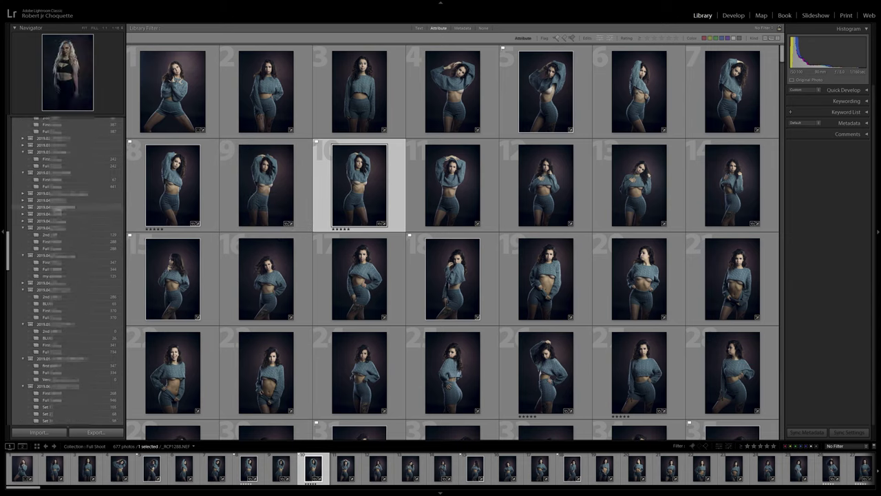
{"action": "left_click_drag", "start_coordinate": [5, 232], "coordinate": [6, 208]}
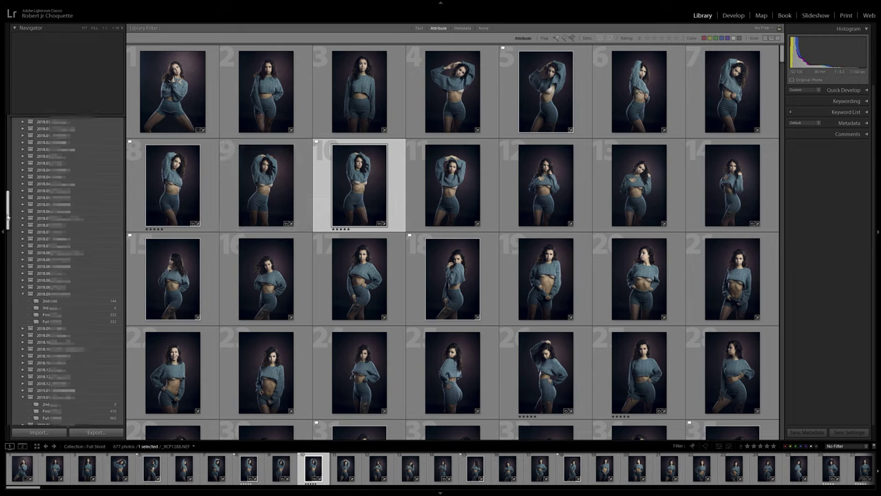
{"action": "left_click_drag", "start_coordinate": [8, 217], "coordinate": [25, 414]}
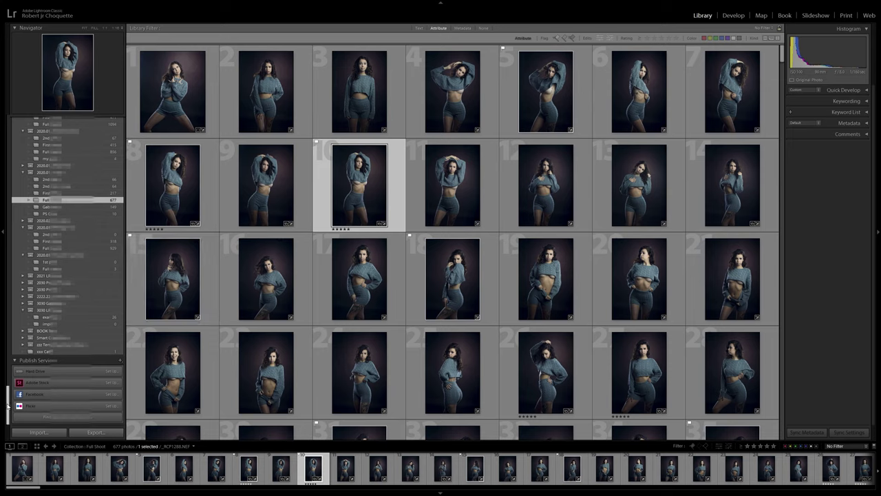
{"action": "mouse_move", "coordinate": [8, 406]}
{"action": "left_mouse_down"}
{"action": "mouse_move", "coordinate": [2, 172]}
{"action": "mouse_move", "coordinate": [8, 394]}
{"action": "left_mouse_up"}
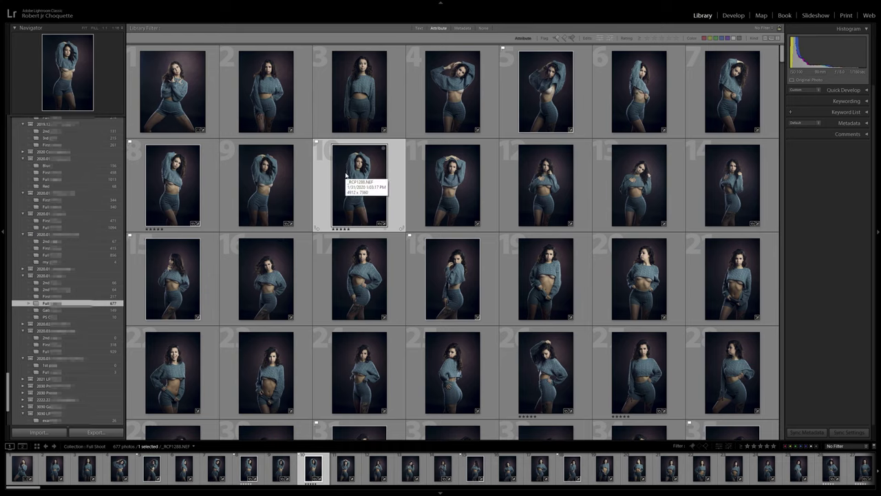
Check the 2020.03.10 Test folder in File Explorer, and open the test shoot's Full shoot collection back in Lightroom Classic
{"action": "key", "text": "alt+Tab"}
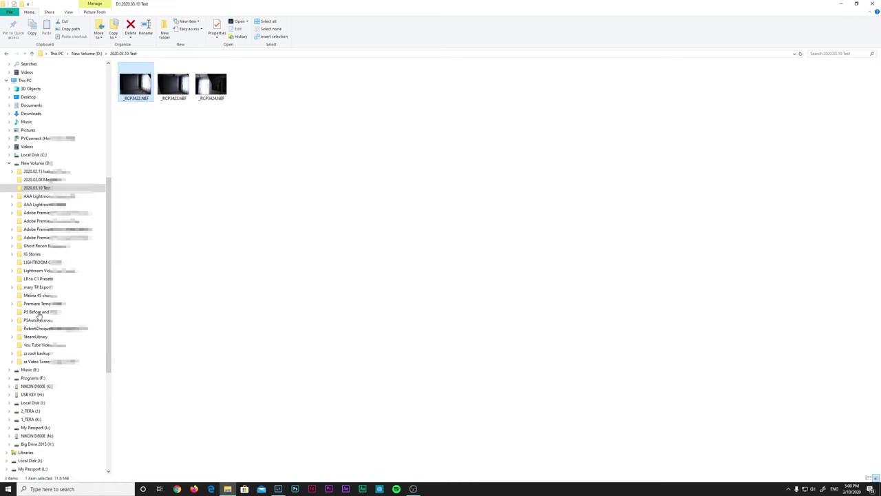
{"action": "left_click", "coordinate": [841, 4]}
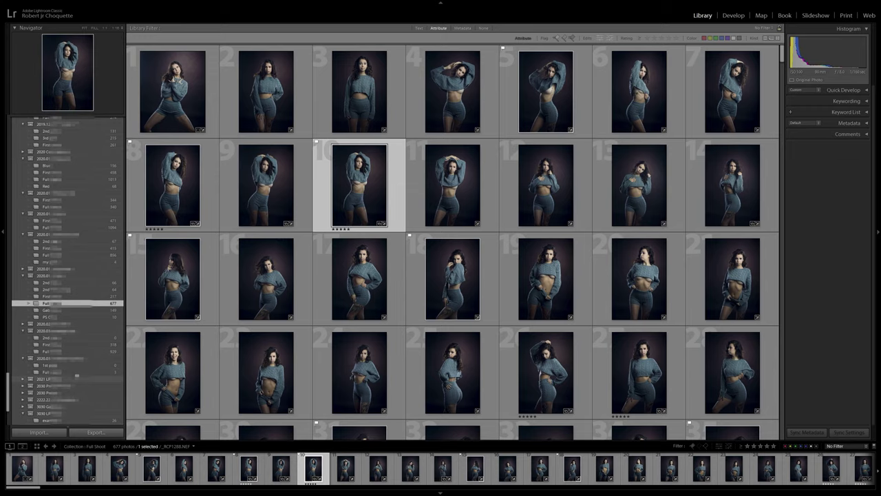
{"action": "left_click", "coordinate": [59, 373]}
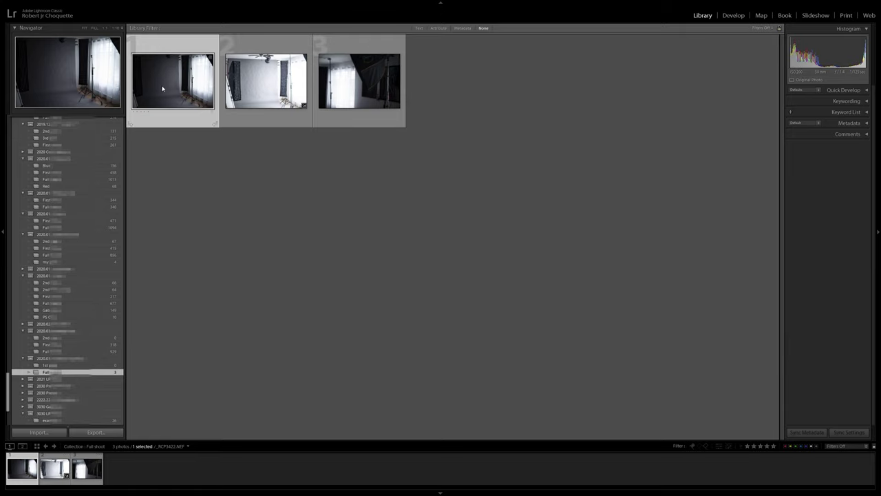
{"action": "left_click_drag", "start_coordinate": [10, 394], "coordinate": [3, 138]}
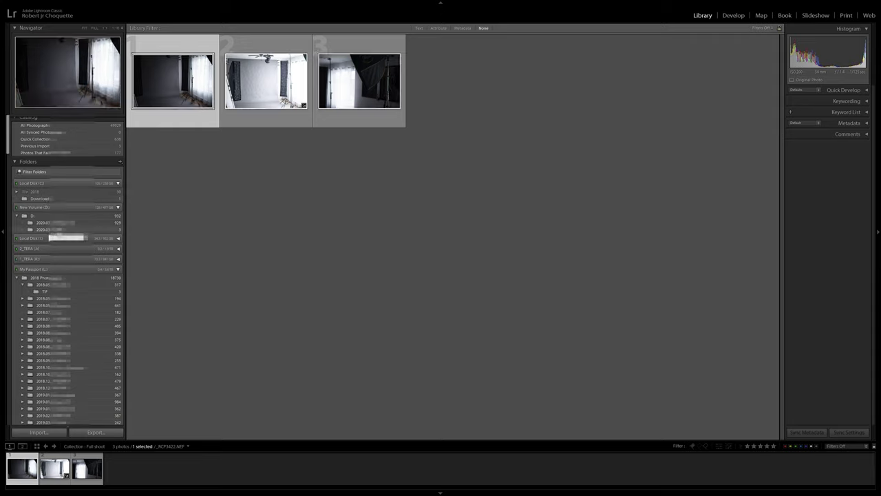
Switch to File Explorer and cut the 2020.03.10 Test folder from New Volume (D:)
{"action": "left_click", "coordinate": [48, 230]}
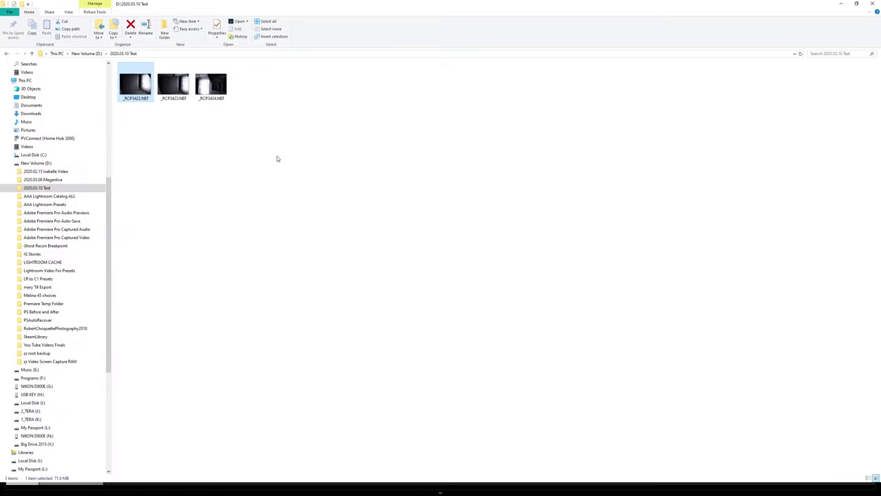
{"action": "right_click", "coordinate": [46, 191]}
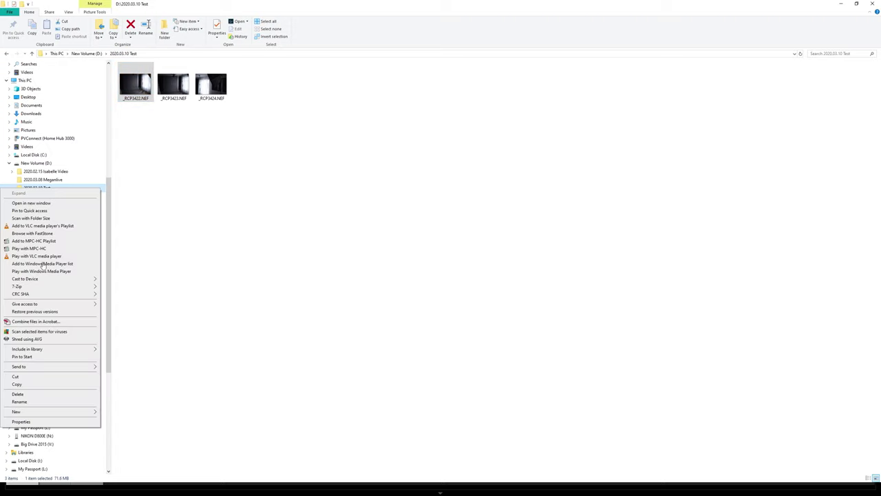
{"action": "left_click", "coordinate": [39, 378]}
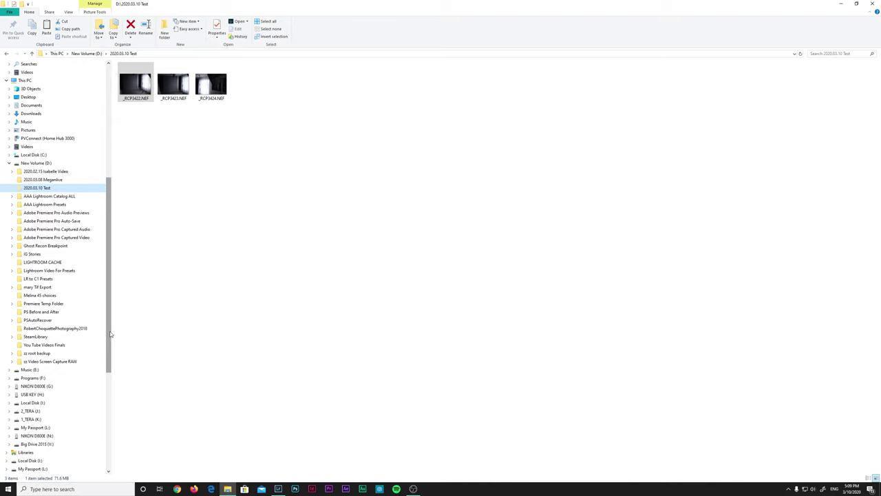
Create a new folder named ZZZZZ test at the root of New Volume (D:)
{"action": "left_click", "coordinate": [35, 163]}
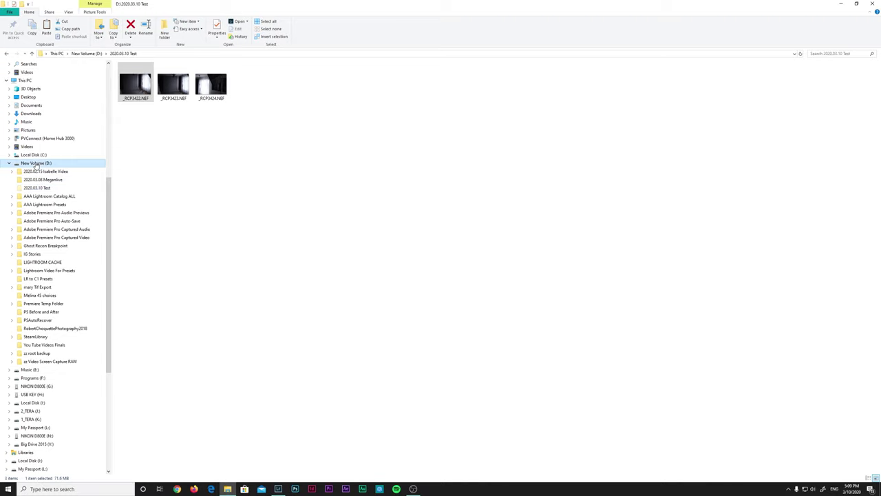
{"action": "right_click", "coordinate": [350, 244]}
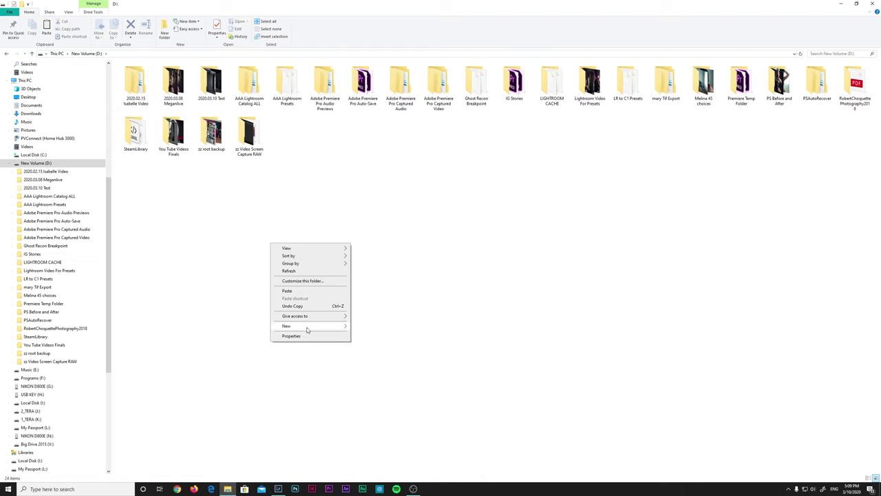
{"action": "mouse_move", "coordinate": [307, 325]}
{"action": "left_click", "coordinate": [381, 327]}
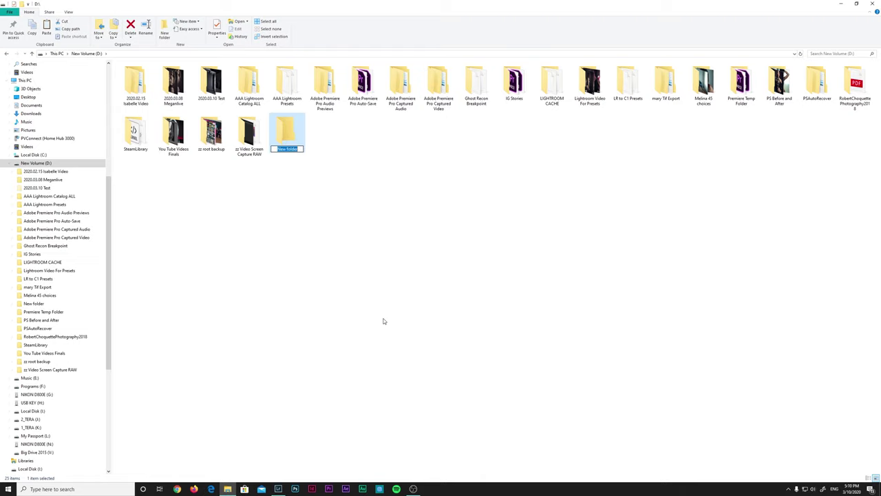
{"action": "type", "text": "zzzzz test"}
{"action": "key", "text": "Return"}
Paste the 2020.03.10 Test folder inside ZZZZZ test and close File Explorer to return to Lightroom Classic
{"action": "double_click", "coordinate": [297, 136]}
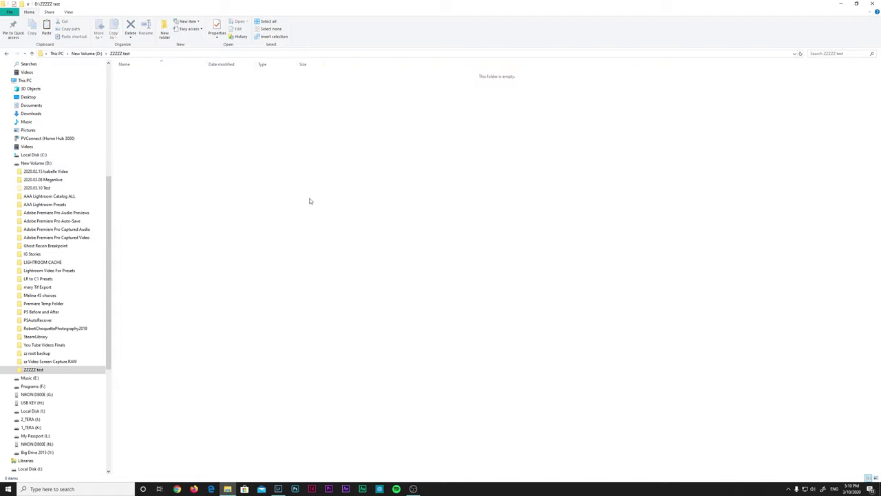
{"action": "right_click", "coordinate": [307, 199]}
{"action": "left_click", "coordinate": [251, 246]}
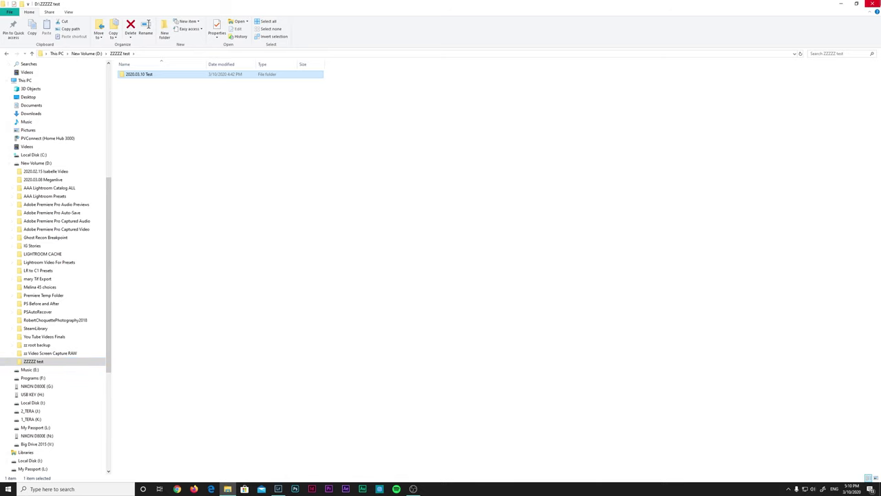
{"action": "left_click", "coordinate": [872, 4]}
Check the moved test folder in the folder list, and open the test shoot's Full shoot collection
{"action": "left_click", "coordinate": [337, 213]}
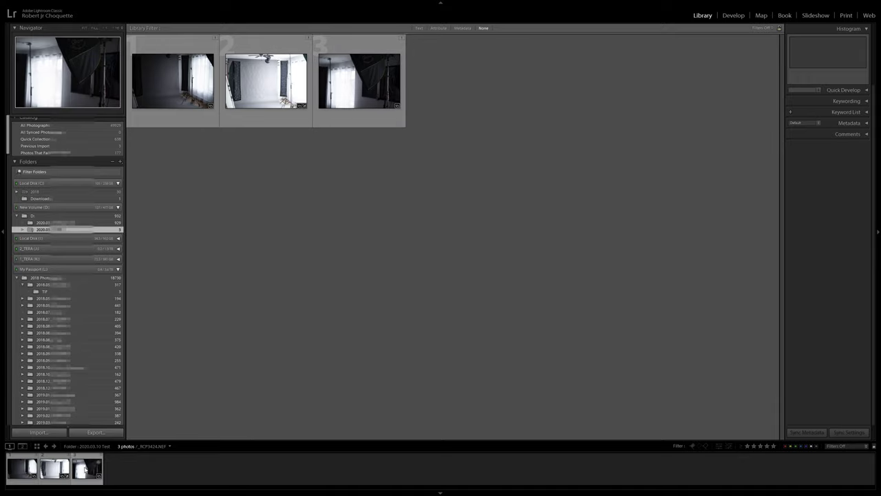
{"action": "left_click", "coordinate": [53, 231]}
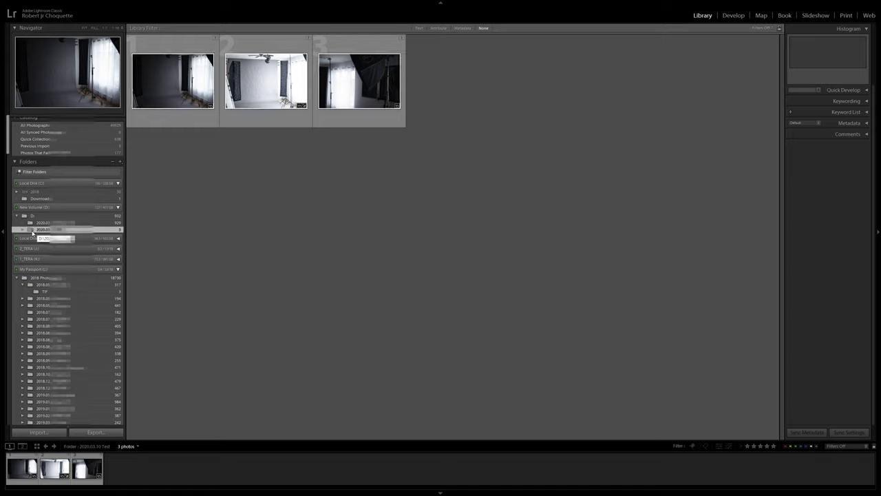
{"action": "left_click_drag", "start_coordinate": [10, 153], "coordinate": [2, 413]}
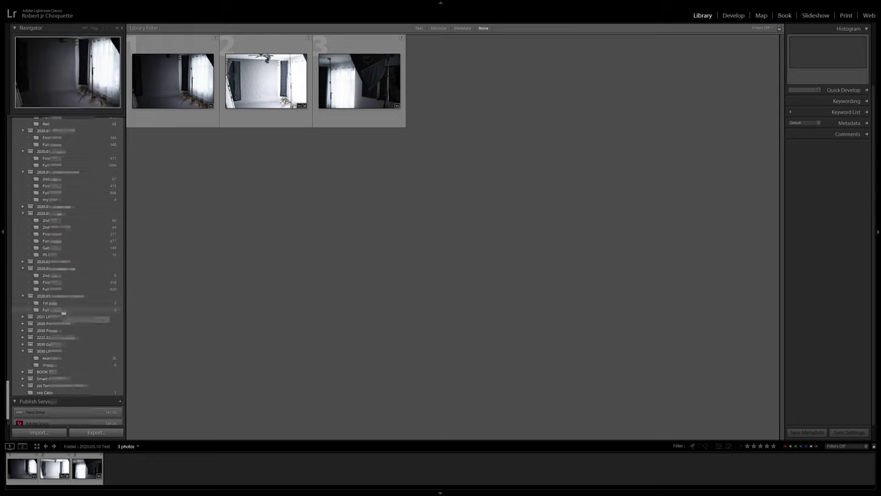
{"action": "left_click", "coordinate": [117, 311]}
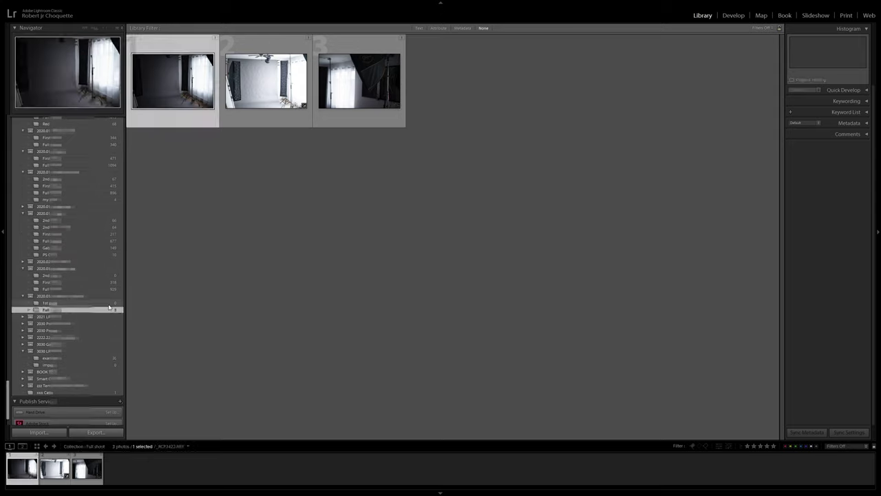
Inspect the second photo enlarged and at 1:1, view the first photo, and return to the grid
{"action": "left_click", "coordinate": [282, 77]}
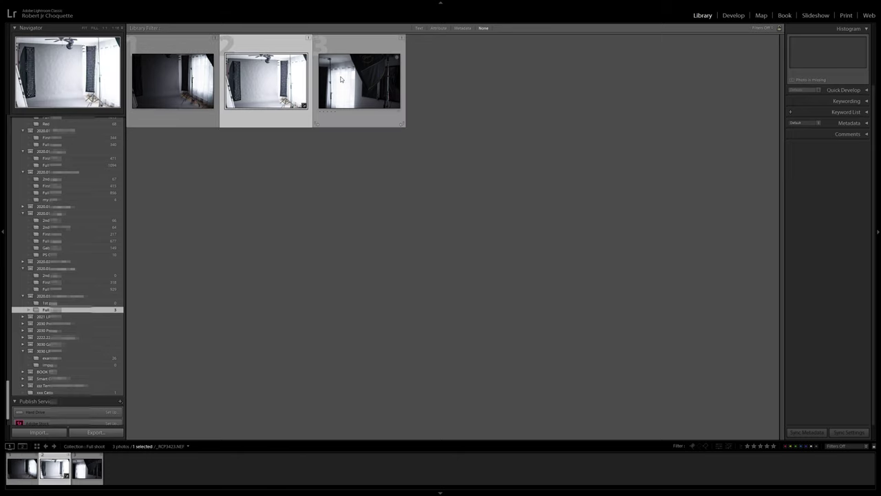
{"action": "double_click", "coordinate": [265, 82]}
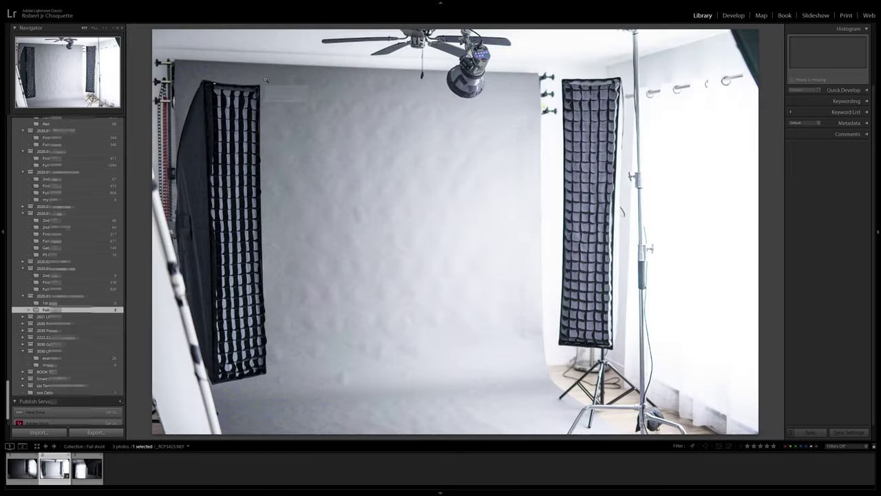
{"action": "left_click", "coordinate": [466, 167]}
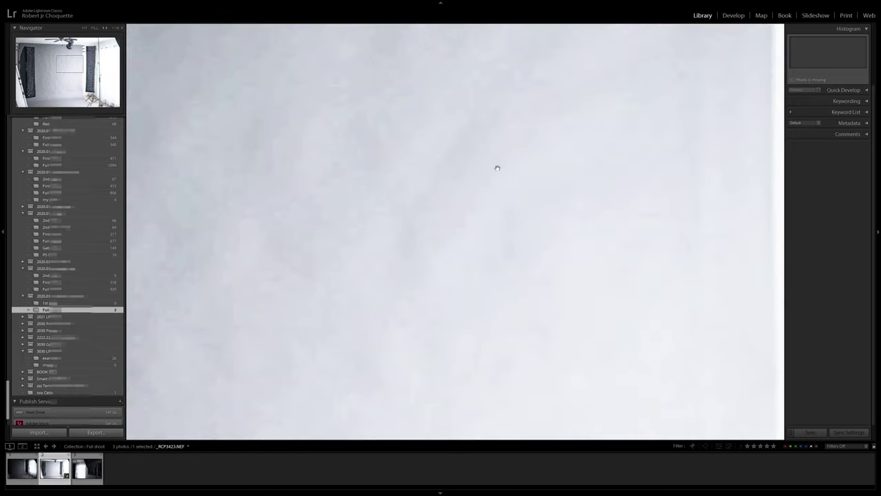
{"action": "left_click_drag", "start_coordinate": [466, 165], "coordinate": [199, 158]}
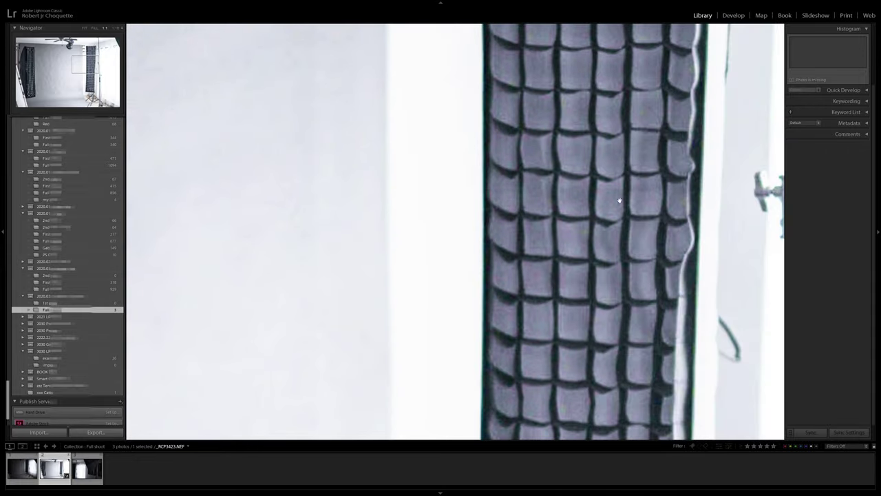
{"action": "left_click", "coordinate": [503, 146]}
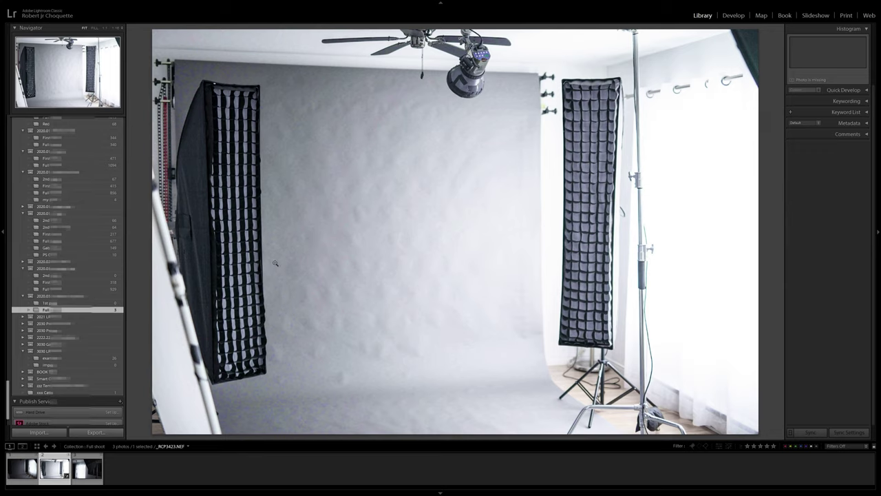
{"action": "key", "text": "Left"}
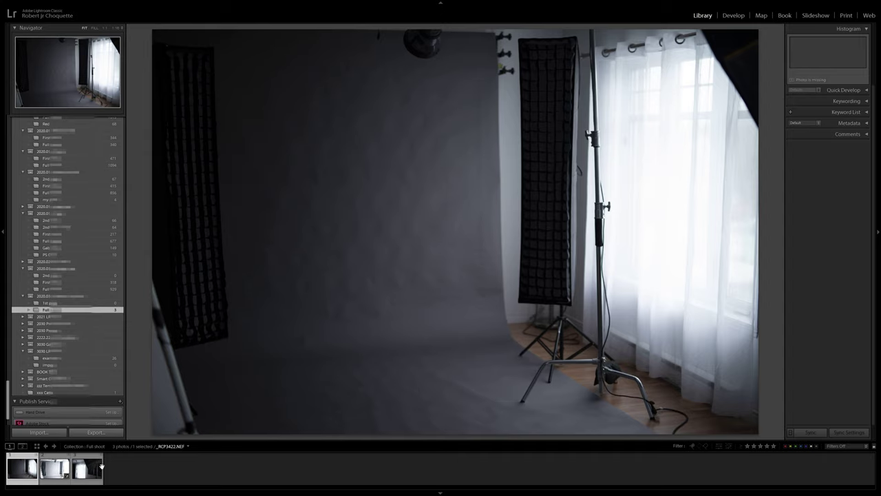
{"action": "key", "text": "g"}
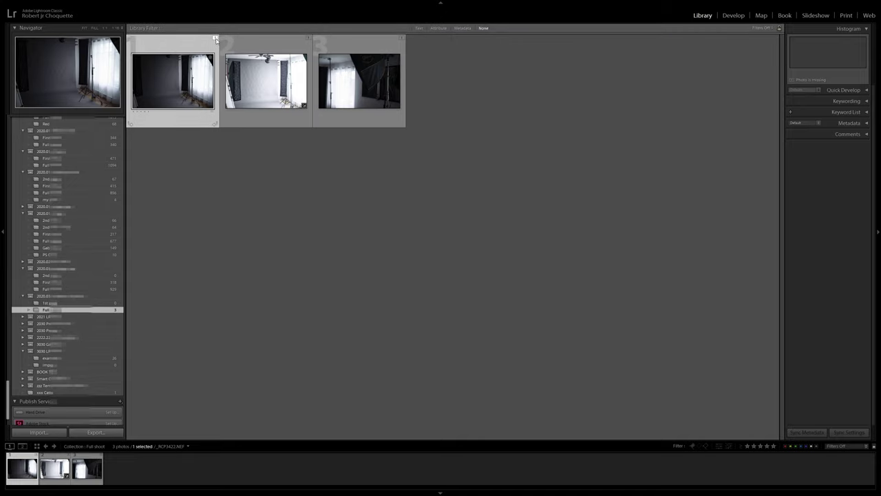
Relink the missing _RCP3422.NEF to its file in ZZZZZ test\2020.03.10 Test, with Find nearby missing photos enabled
{"action": "mouse_move", "coordinate": [215, 39]}
{"action": "left_click", "coordinate": [215, 39]}
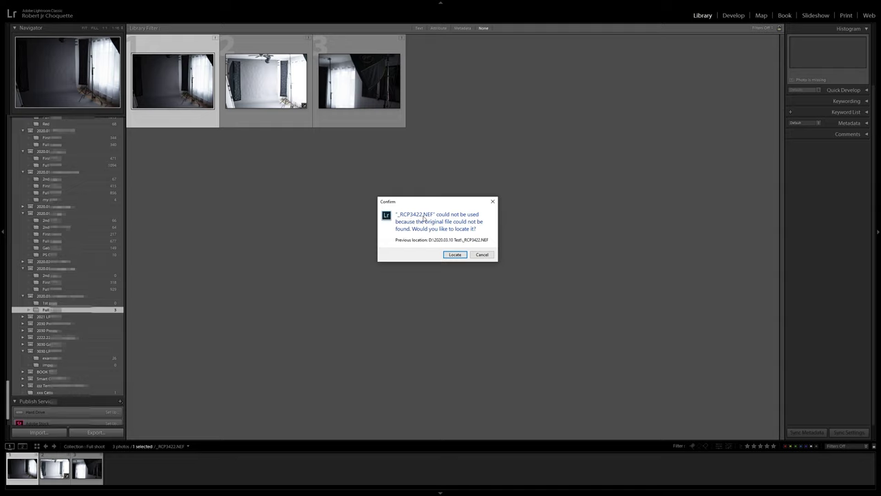
{"action": "left_click", "coordinate": [455, 255]}
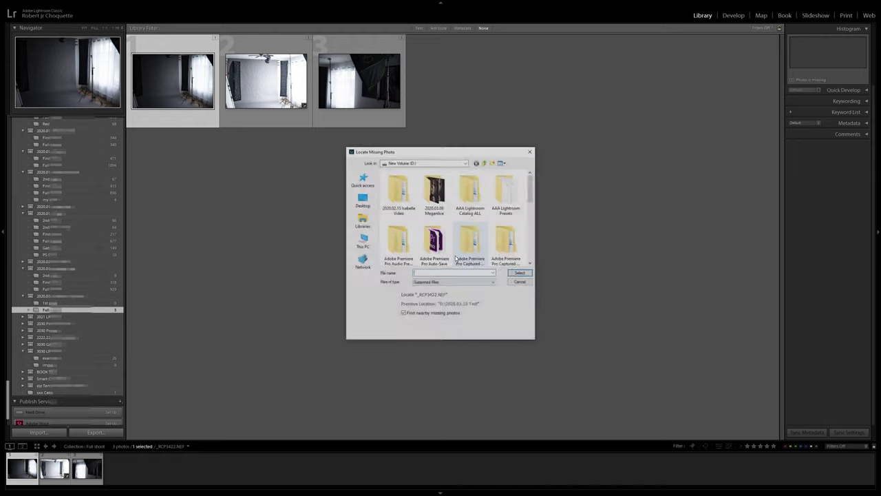
{"action": "left_click", "coordinate": [459, 164]}
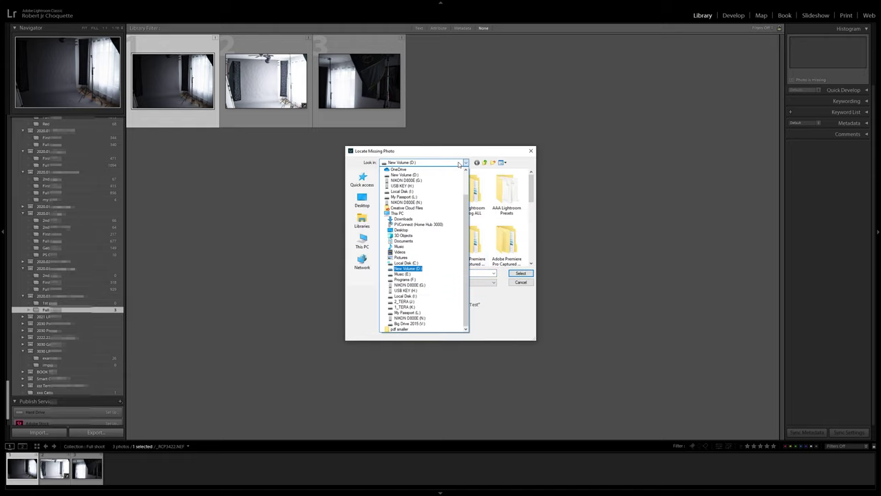
{"action": "left_click", "coordinate": [459, 164]}
{"action": "left_click_drag", "start_coordinate": [532, 190], "coordinate": [534, 255]}
{"action": "double_click", "coordinate": [506, 241]}
{"action": "double_click", "coordinate": [401, 181]}
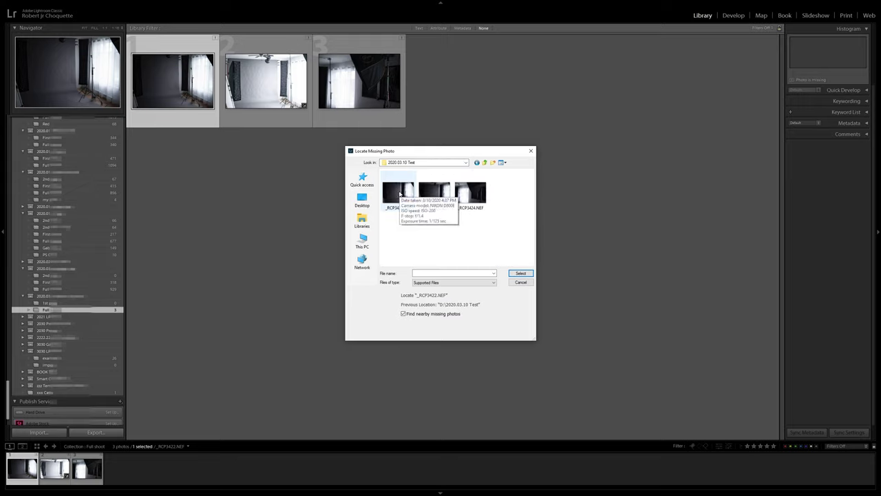
{"action": "double_click", "coordinate": [399, 194]}
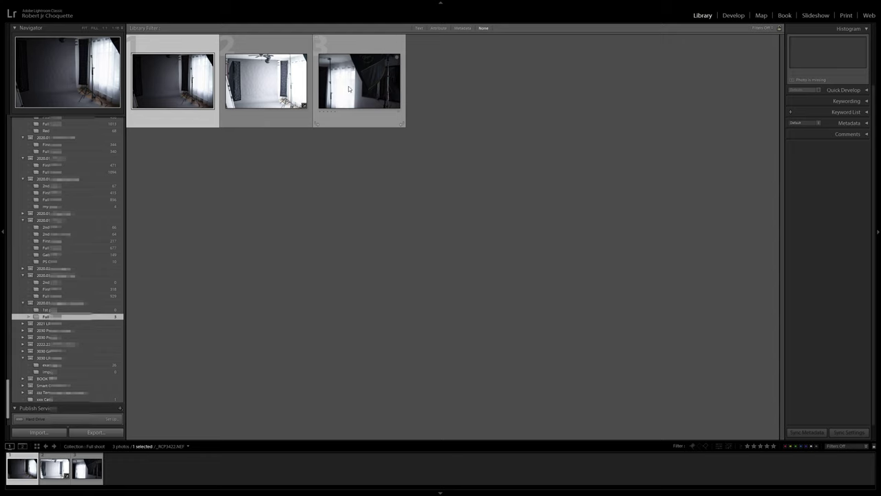
View the second photo enlarged to check its relinked original, and return to the grid with nothing selected
{"action": "double_click", "coordinate": [250, 103]}
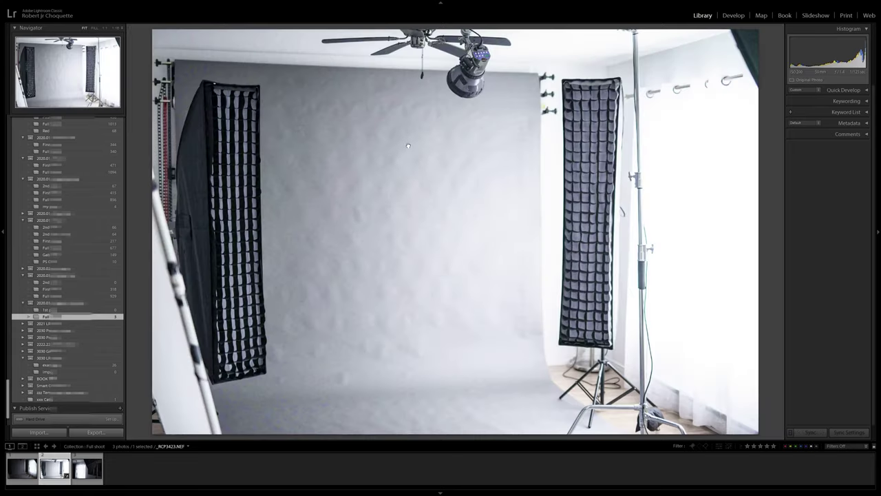
{"action": "double_click", "coordinate": [407, 146]}
{"action": "left_click", "coordinate": [407, 145]}
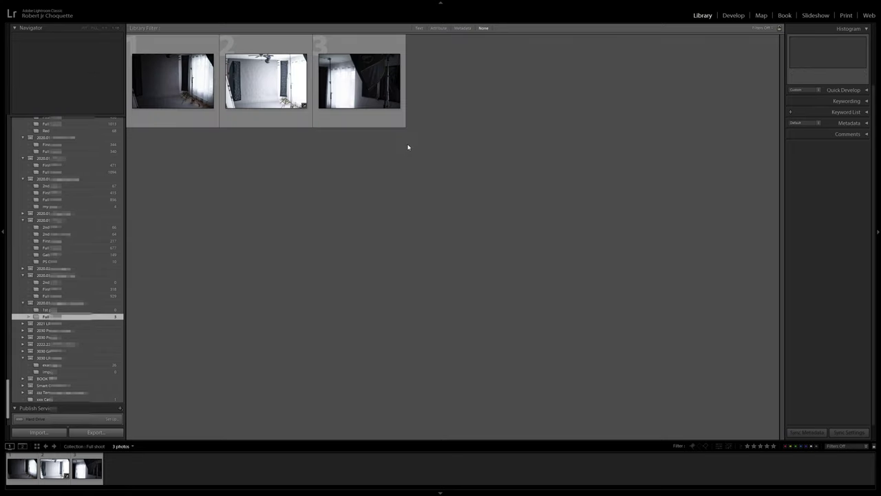
Check the folders on New Volume (D:) in File Explorer, and return to Lightroom Classic
{"action": "key", "text": "alt+Tab"}
{"action": "left_click", "coordinate": [351, 204]}
{"action": "key", "text": "super"}
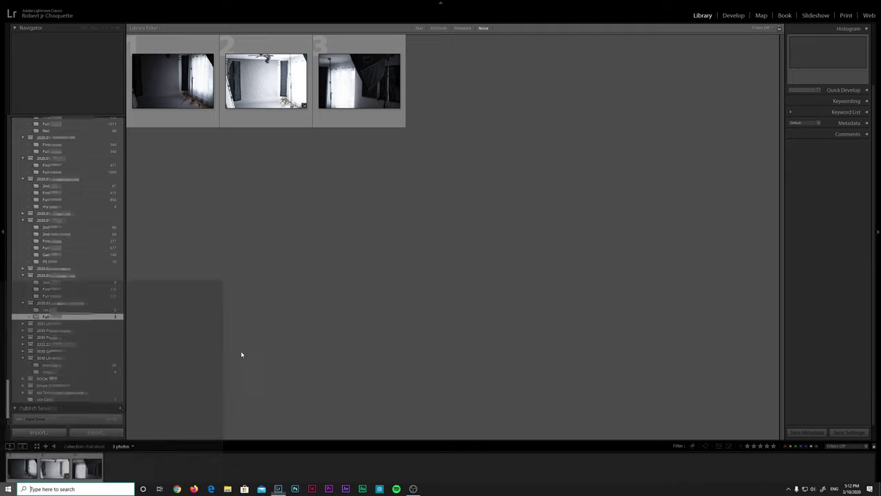
{"action": "key", "text": "Escape"}
{"action": "left_click", "coordinate": [228, 489]}
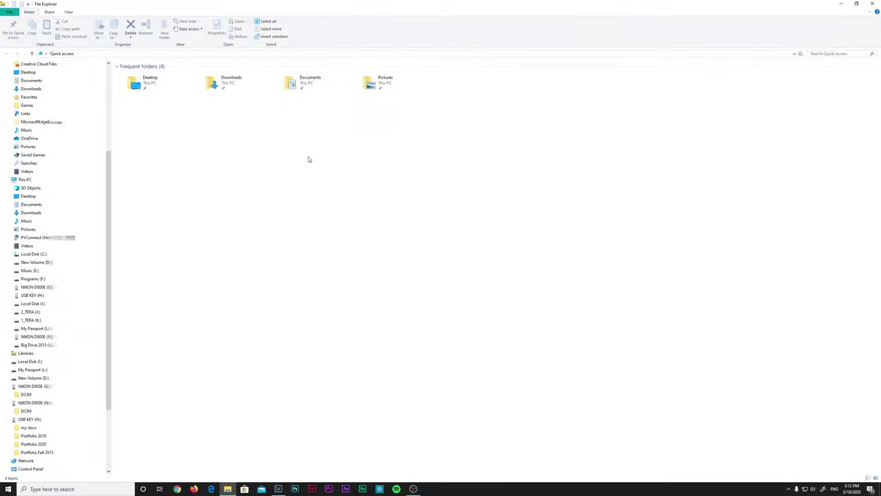
{"action": "left_click", "coordinate": [41, 263]}
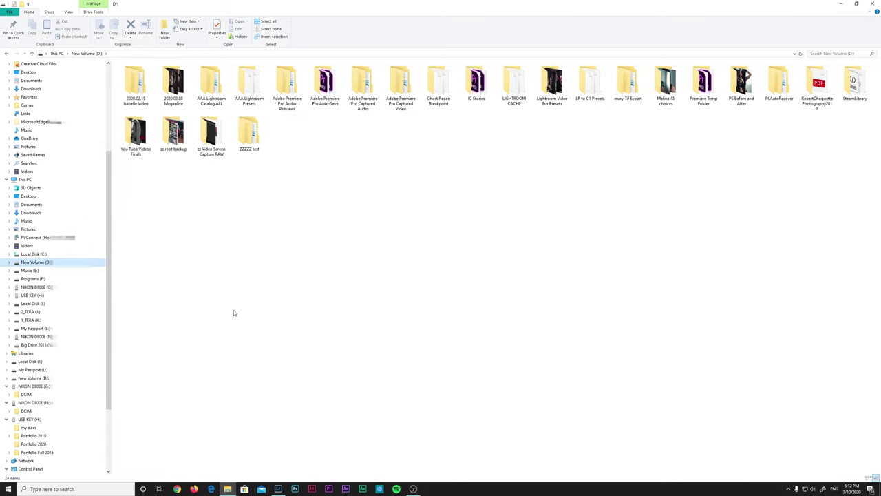
{"action": "left_click", "coordinate": [844, 3]}
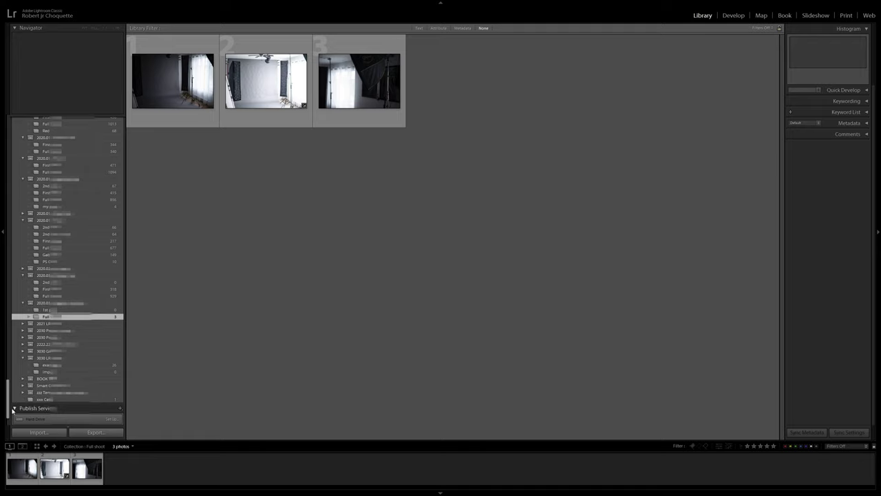
Review the relinked photos' folder location under New Volume (D:) in the catalog's folder list
{"action": "left_click_drag", "start_coordinate": [8, 407], "coordinate": [1, 146]}
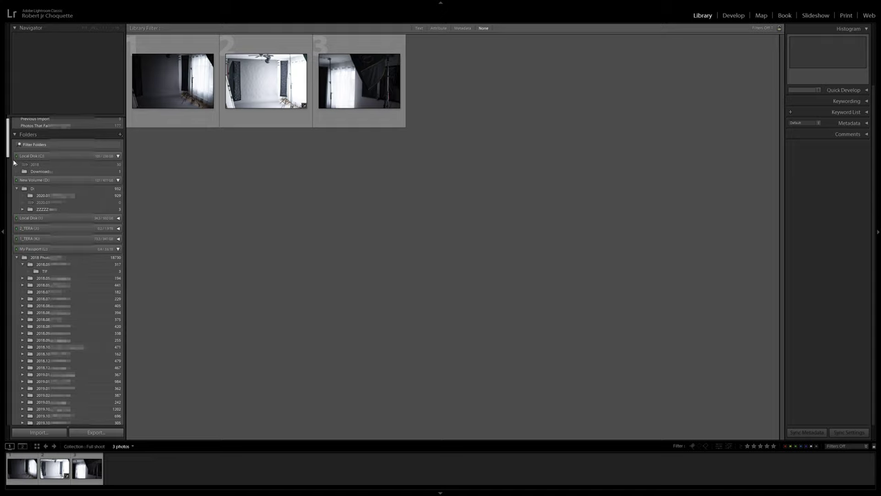
{"action": "mouse_move", "coordinate": [43, 167]}
{"action": "mouse_move", "coordinate": [6, 141]}
{"action": "left_mouse_down"}
{"action": "mouse_move", "coordinate": [1, 257]}
{"action": "mouse_move", "coordinate": [5, 138]}
{"action": "mouse_move", "coordinate": [5, 153]}
{"action": "left_mouse_up"}
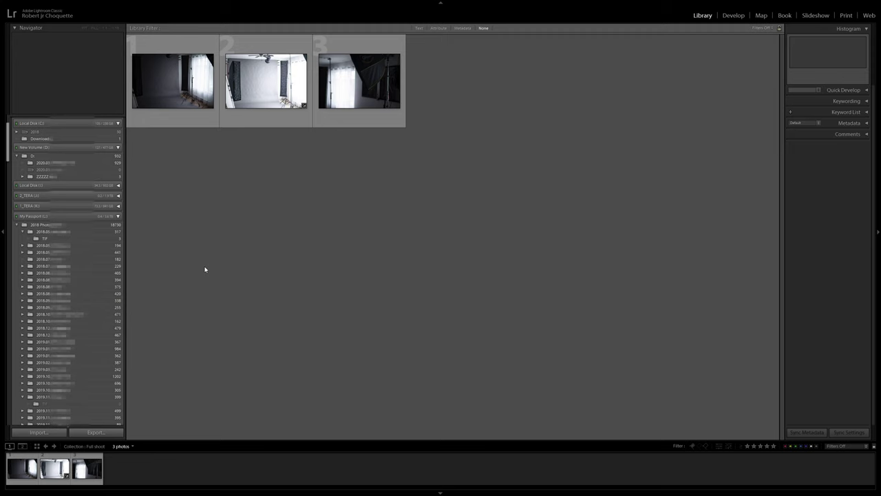
Look at the D: drive in File Explorer again, and select the second photo back in Lightroom Classic
{"action": "key", "text": "alt+Tab"}
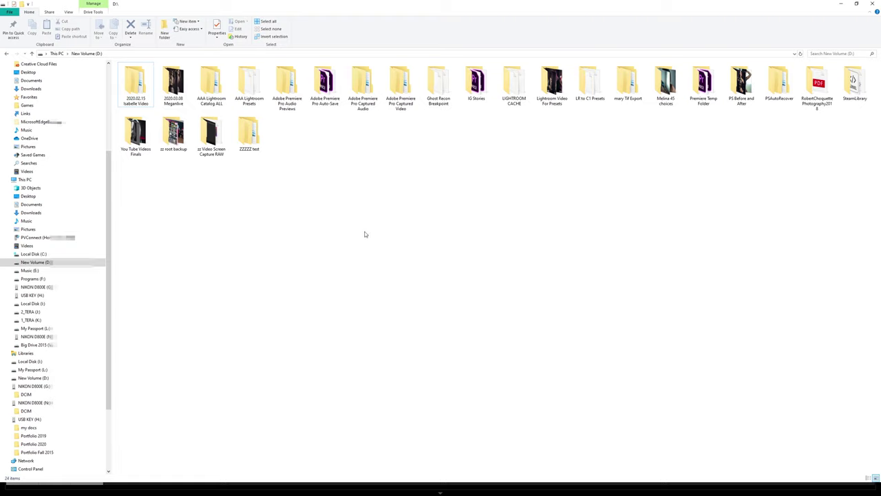
{"action": "left_click", "coordinate": [841, 4]}
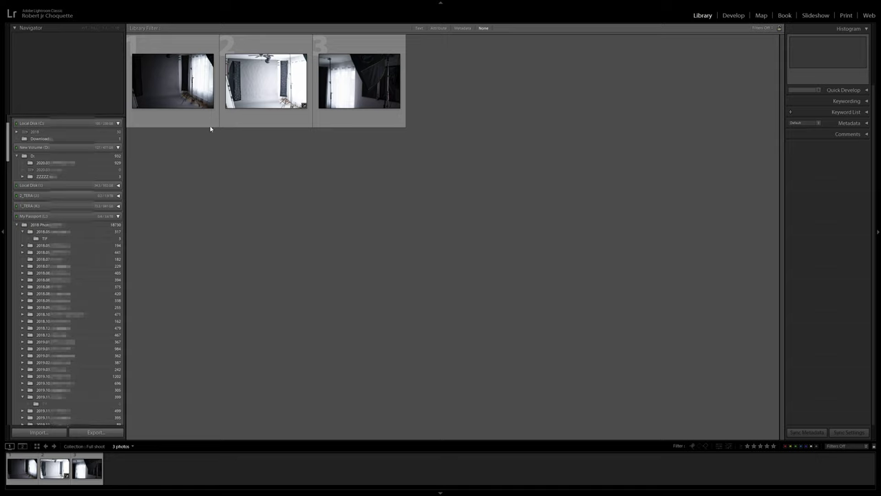
{"action": "left_click", "coordinate": [239, 91]}
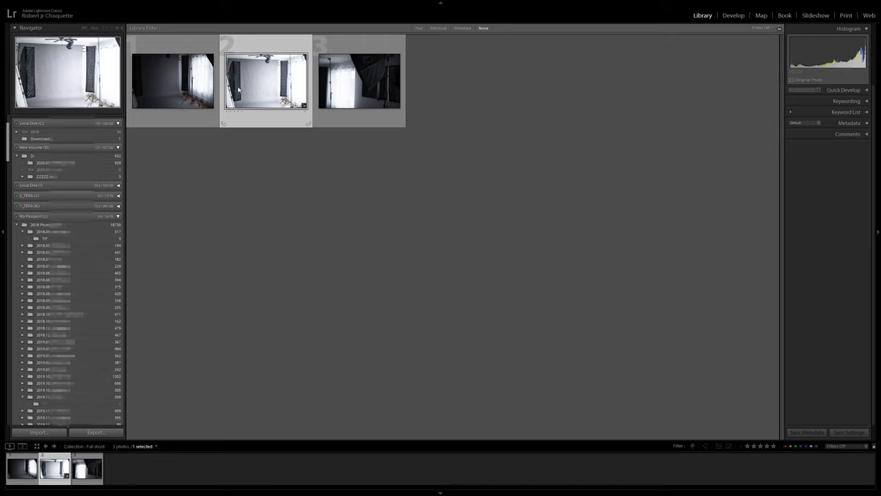
Look through the three photos in the Full shoot collection, and open the export settings for the second one
{"action": "left_click", "coordinate": [377, 83]}
{"action": "left_click", "coordinate": [196, 82]}
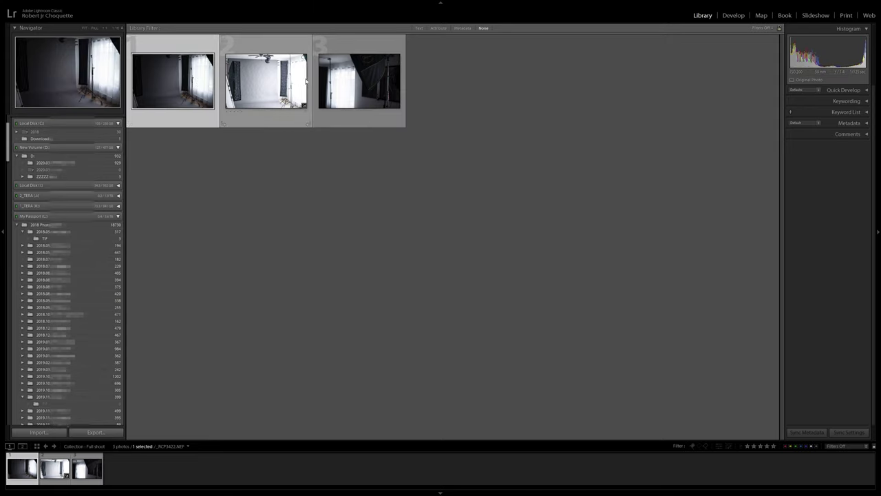
{"action": "left_click", "coordinate": [234, 91]}
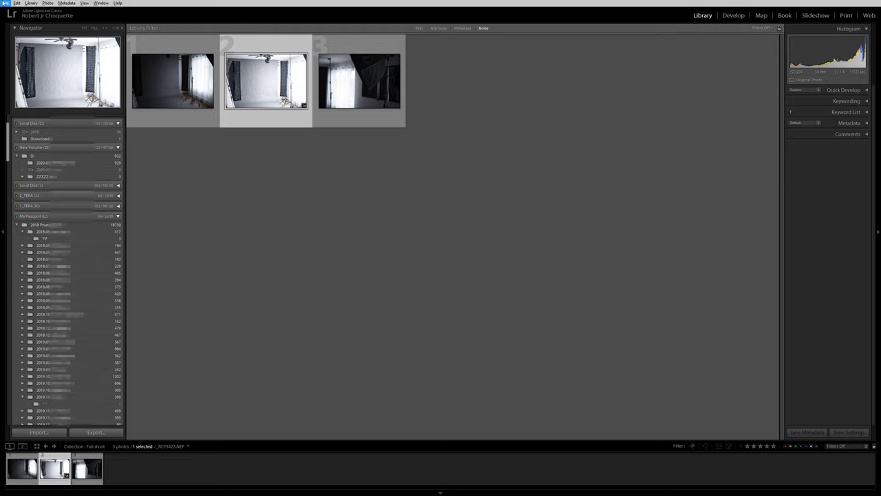
{"action": "left_click", "coordinate": [4, 2]}
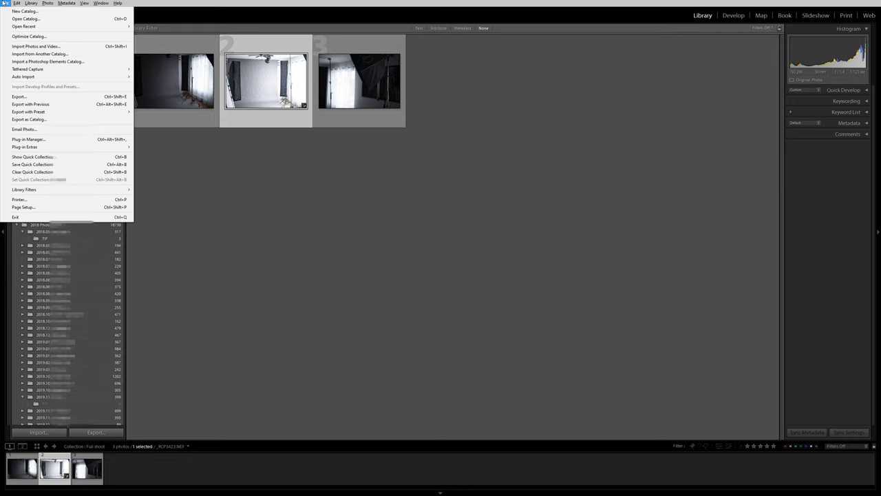
{"action": "left_click", "coordinate": [44, 98]}
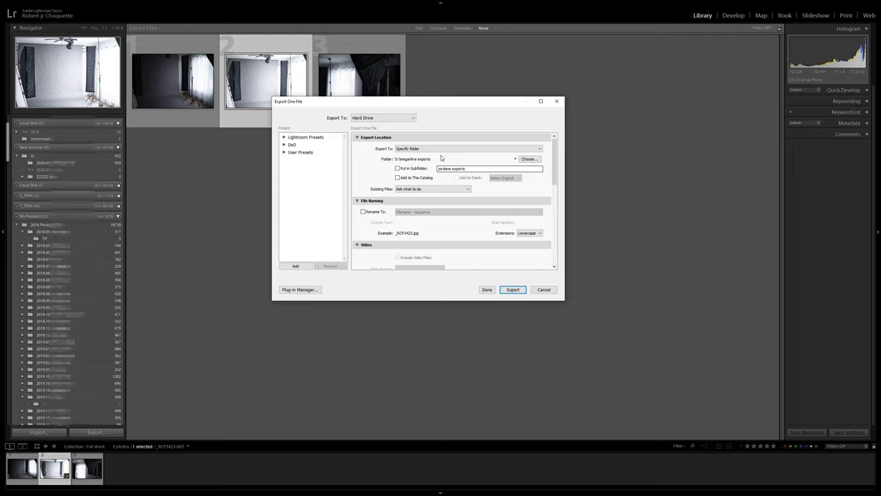
Review the export location, file naming and file settings, including the available image formats
{"action": "left_click_drag", "start_coordinate": [556, 149], "coordinate": [556, 168]}
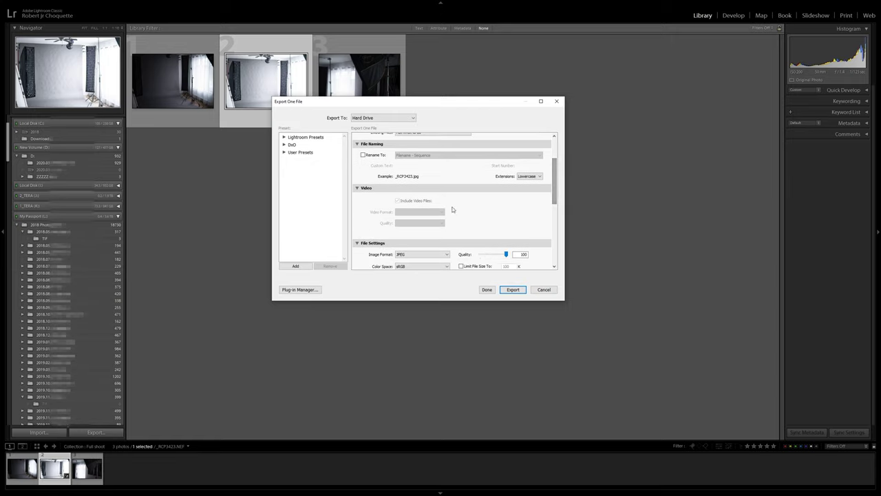
{"action": "left_click_drag", "start_coordinate": [555, 175], "coordinate": [558, 199]}
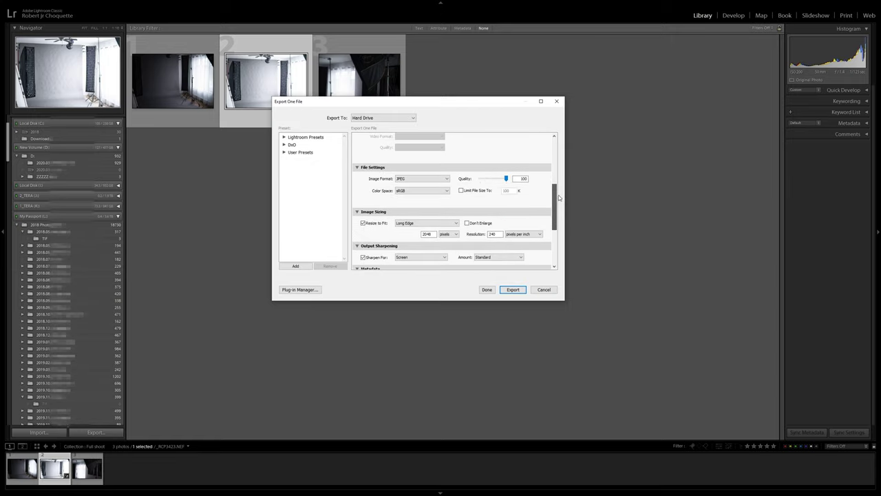
{"action": "left_click", "coordinate": [441, 181]}
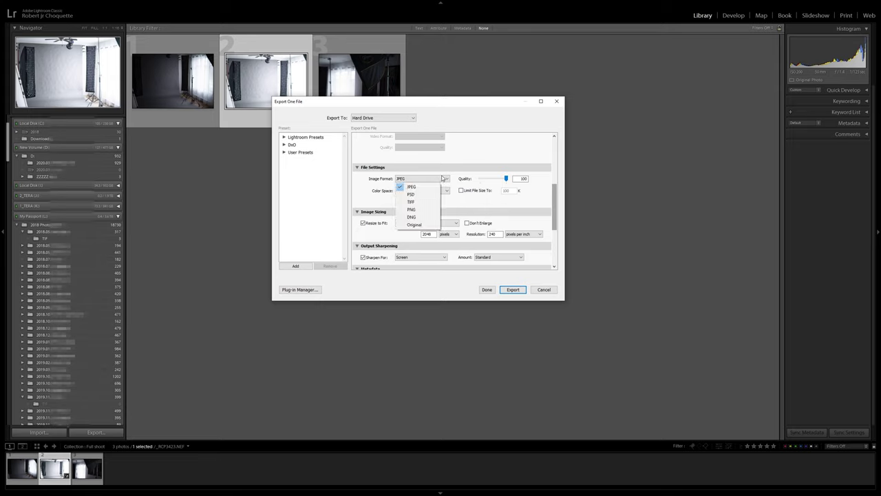
{"action": "left_click", "coordinate": [445, 176]}
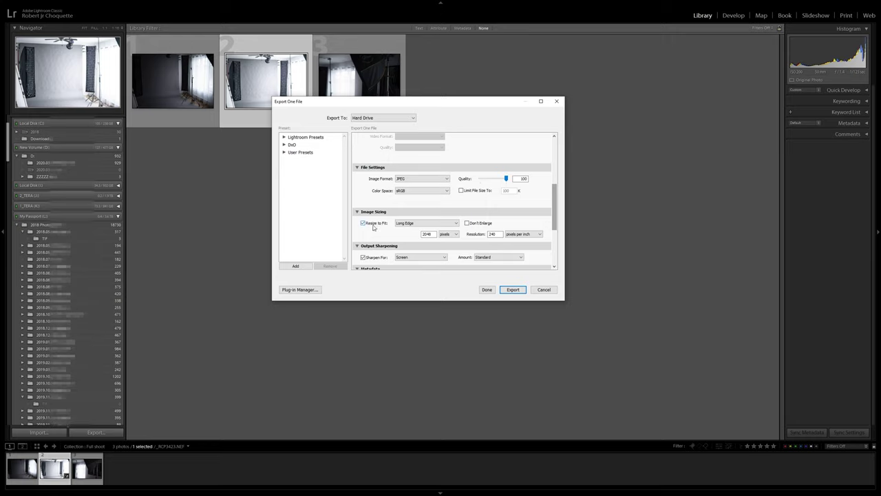
Review the image sizing, output sharpening and metadata export options, and close the settings without exporting
{"action": "left_click", "coordinate": [426, 234]}
{"action": "mouse_move", "coordinate": [556, 197]}
{"action": "left_mouse_down"}
{"action": "mouse_move", "coordinate": [567, 228]}
{"action": "mouse_move", "coordinate": [555, 230]}
{"action": "mouse_move", "coordinate": [561, 145]}
{"action": "mouse_move", "coordinate": [567, 236]}
{"action": "mouse_move", "coordinate": [565, 195]}
{"action": "left_mouse_up"}
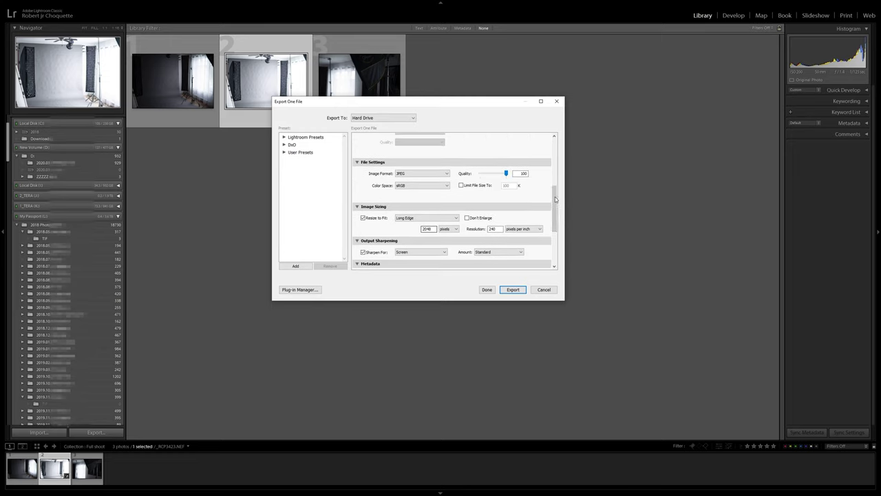
{"action": "left_click_drag", "start_coordinate": [556, 197], "coordinate": [555, 204]}
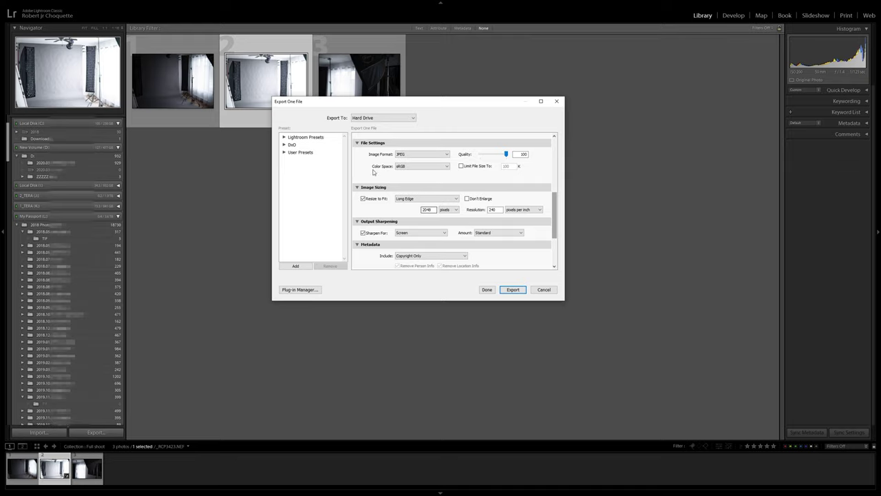
{"action": "scroll", "coordinate": [373, 172], "scroll_direction": "up", "scroll_amount": 2}
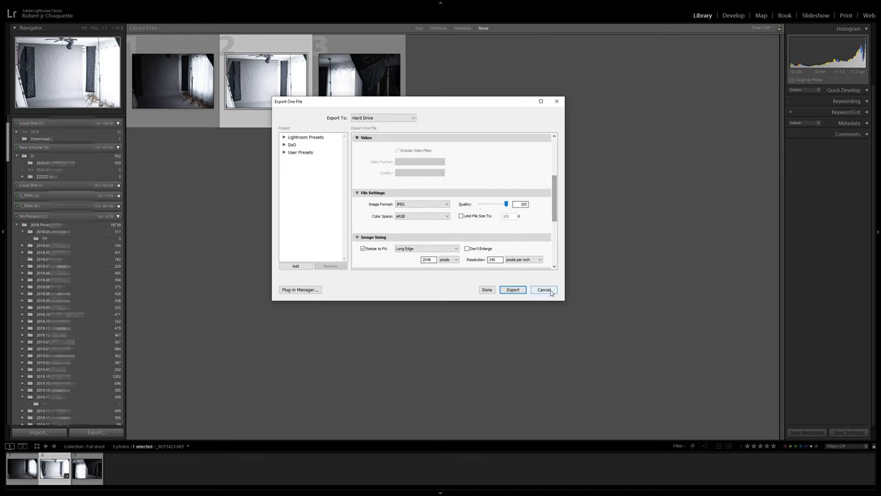
{"action": "left_click", "coordinate": [549, 292]}
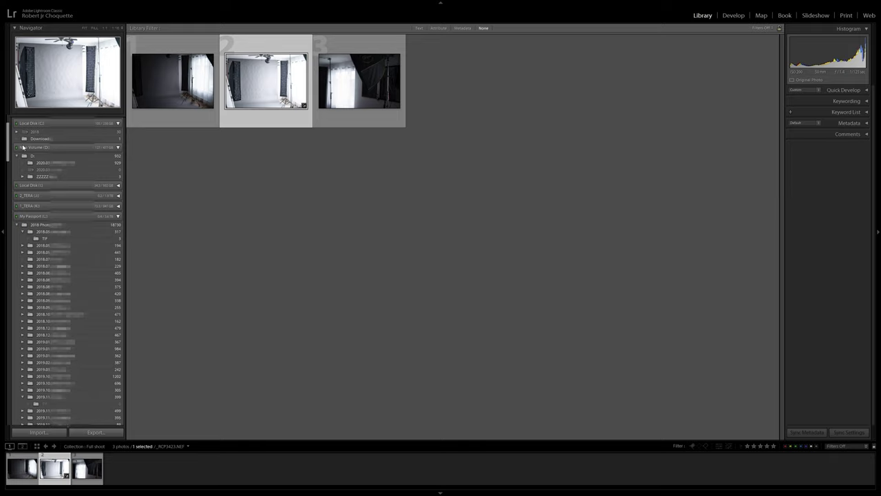
Go back to the Full shoot collection in the catalog's collections list
{"action": "left_click_drag", "start_coordinate": [4, 153], "coordinate": [4, 390]}
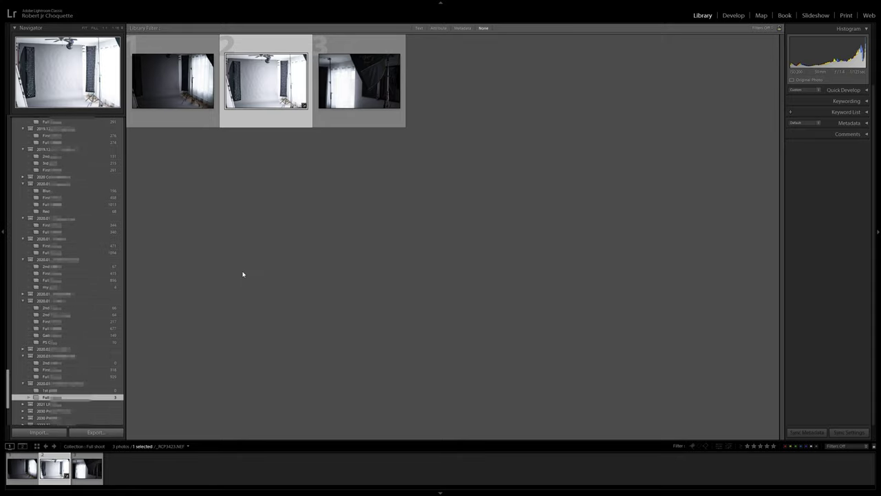